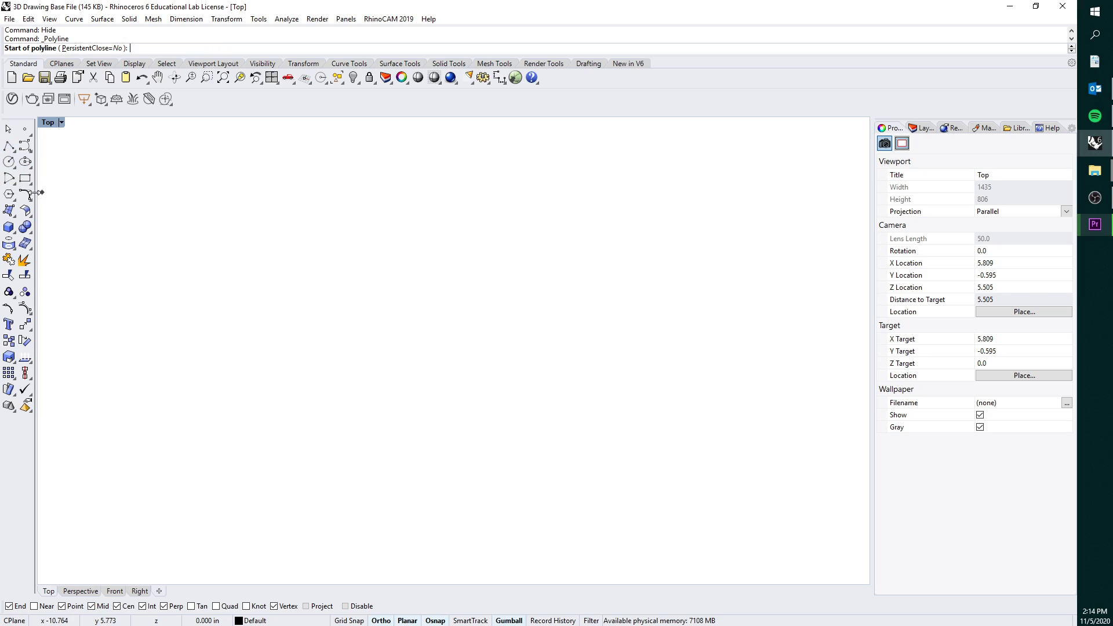
Draw a closed polyline square with 1-inch sides in the Top viewport
left_click(242, 251)
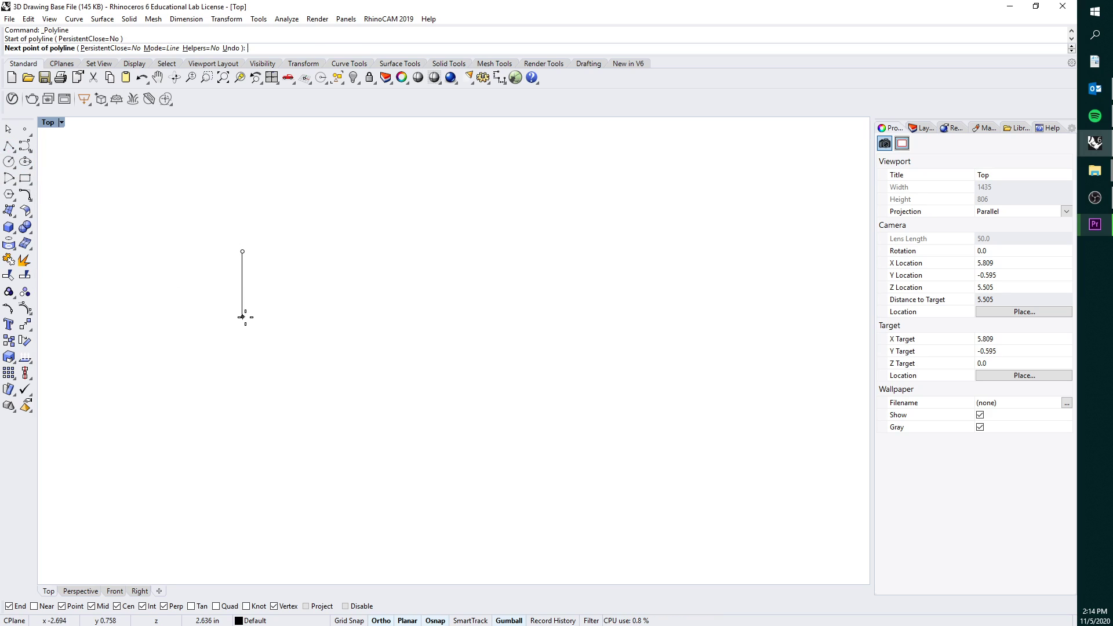
type("1")
key("Return")
type("1")
scroll(246, 267, "up", 5)
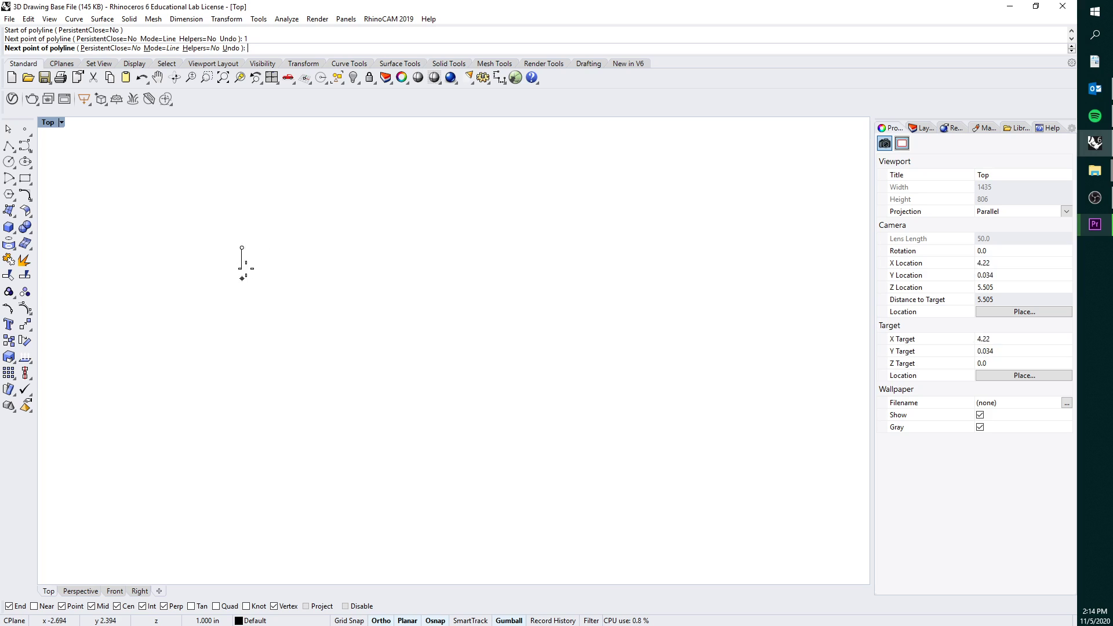
left_click(249, 300)
left_click(286, 283)
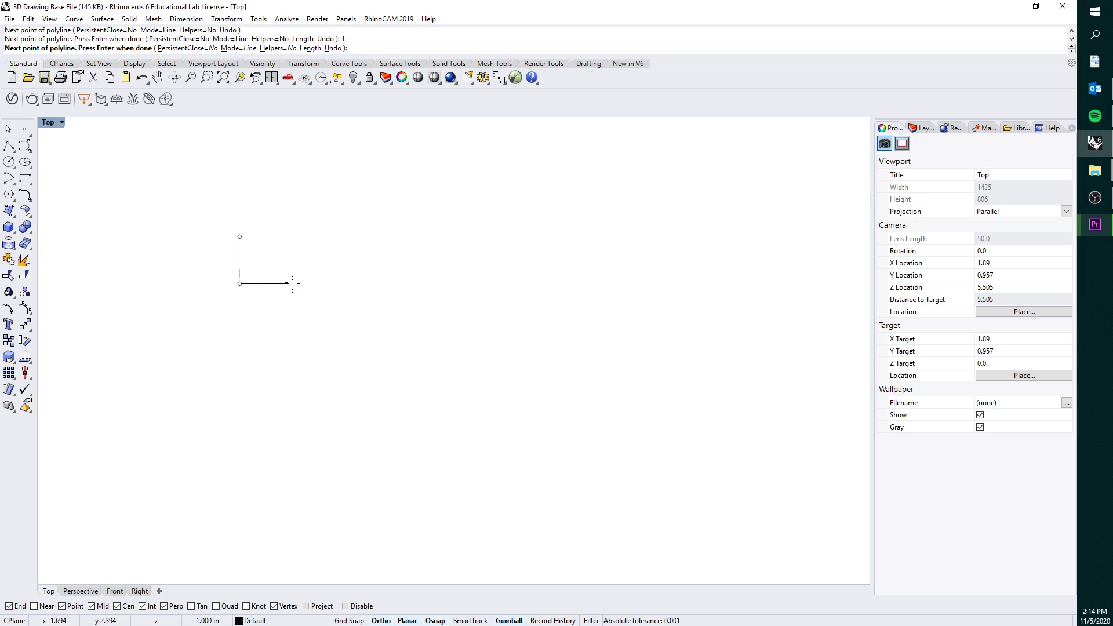
type("1")
key("Return")
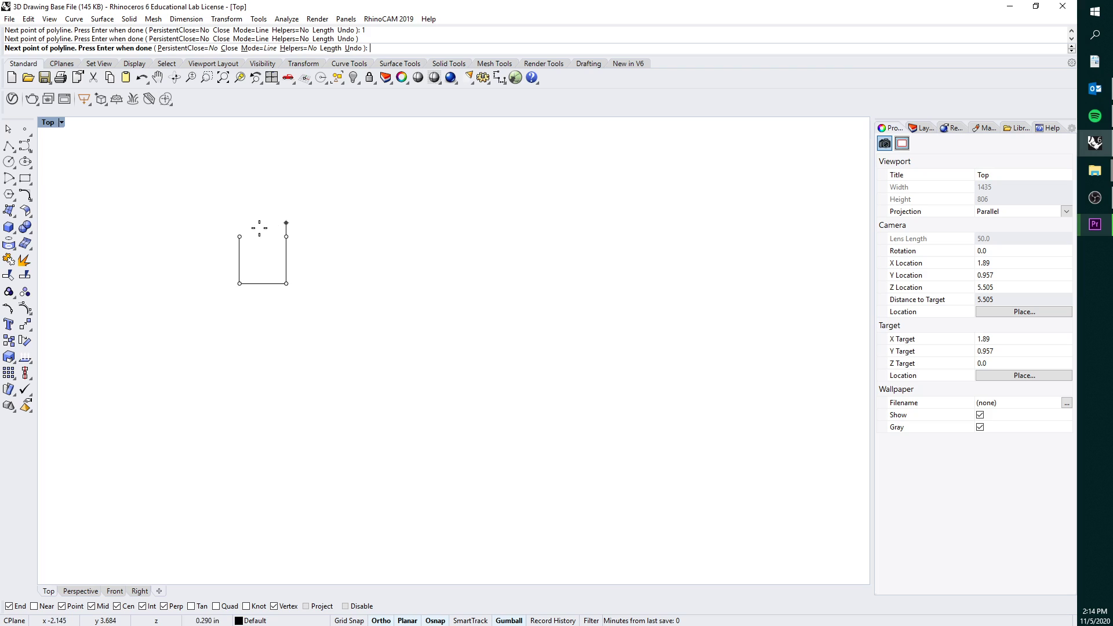
scroll(259, 226, "up", 2)
left_click(235, 239)
right_click_drag(290, 210, 317, 245)
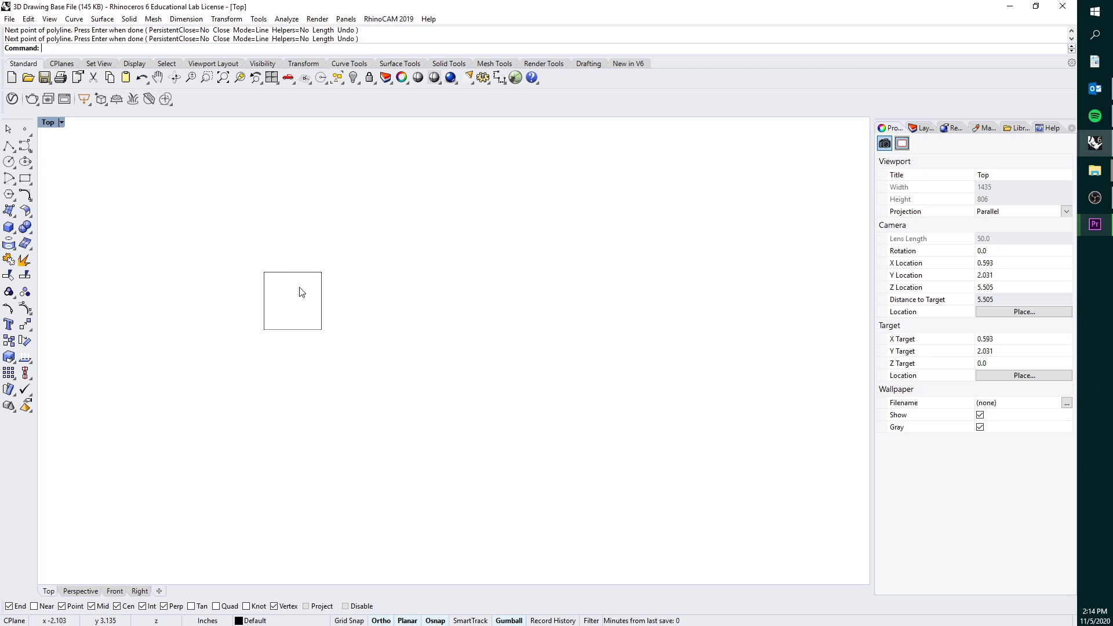
scroll(301, 290, "up", 2)
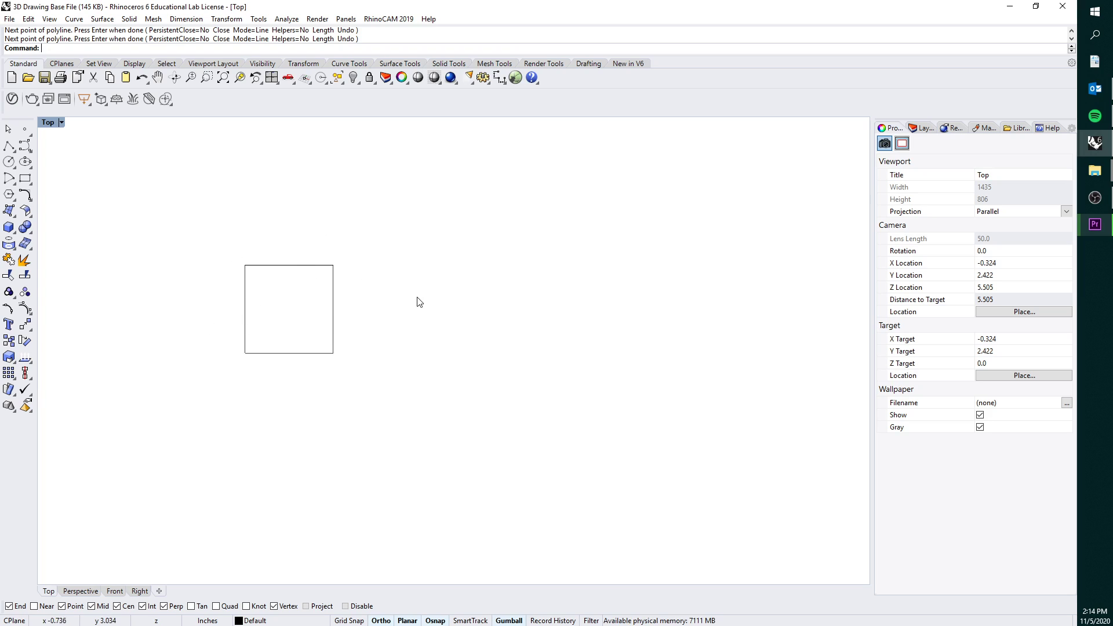
Restore the four-viewport layout and maximize the Perspective viewport
double_click(48, 124)
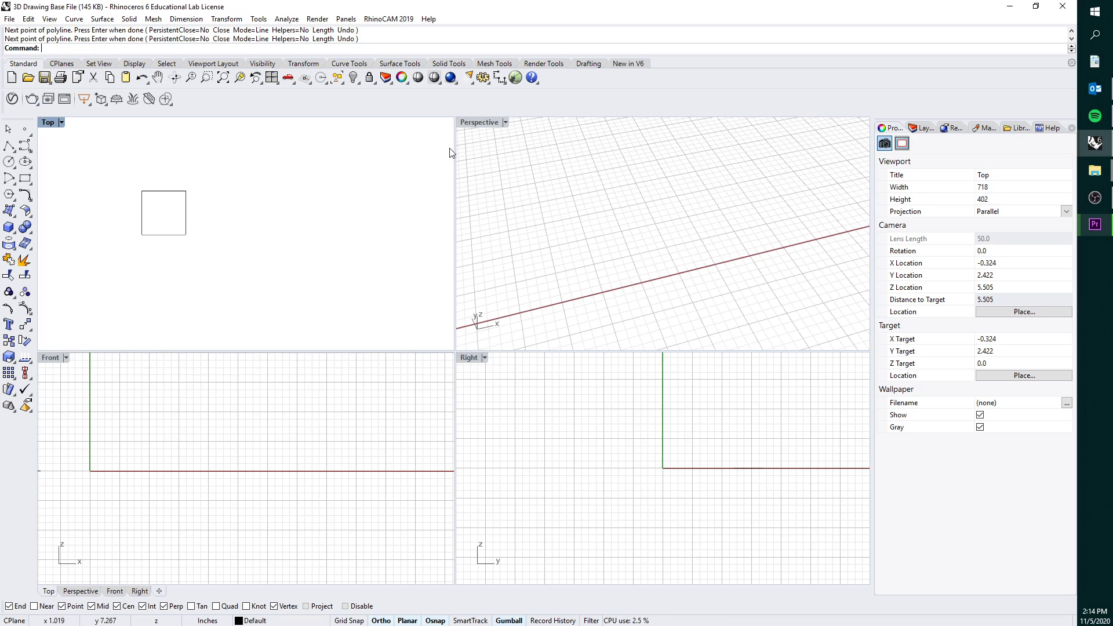
double_click(473, 123)
right_click_drag(464, 273, 238, 199)
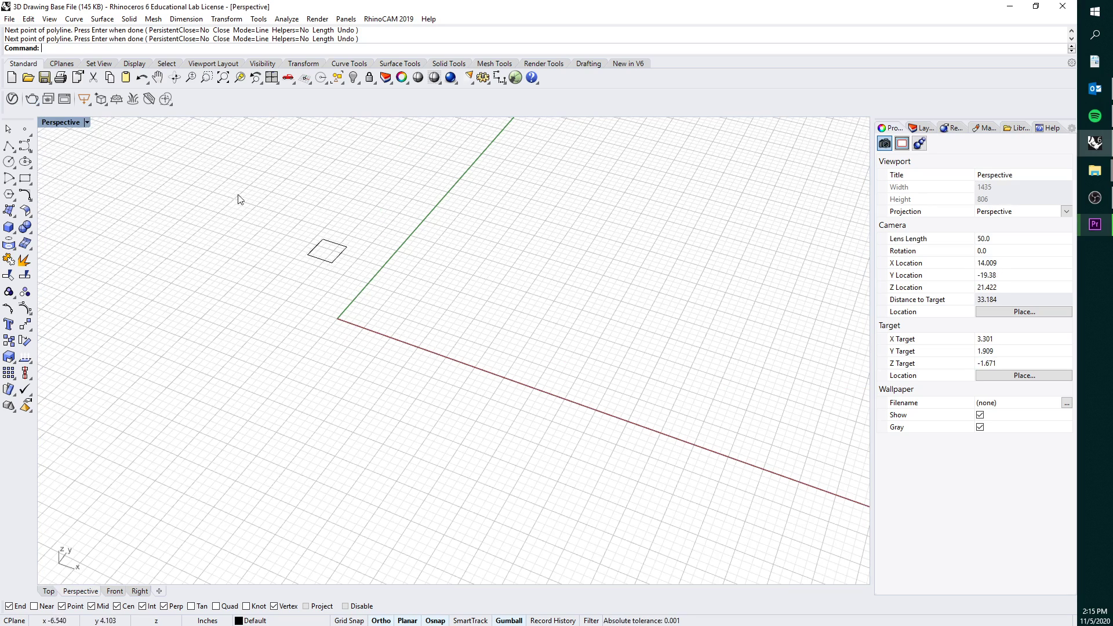
Create a solid box starting at the origin with length, width and height of 1 inch
left_click(9, 227)
type("0")
key("Return")
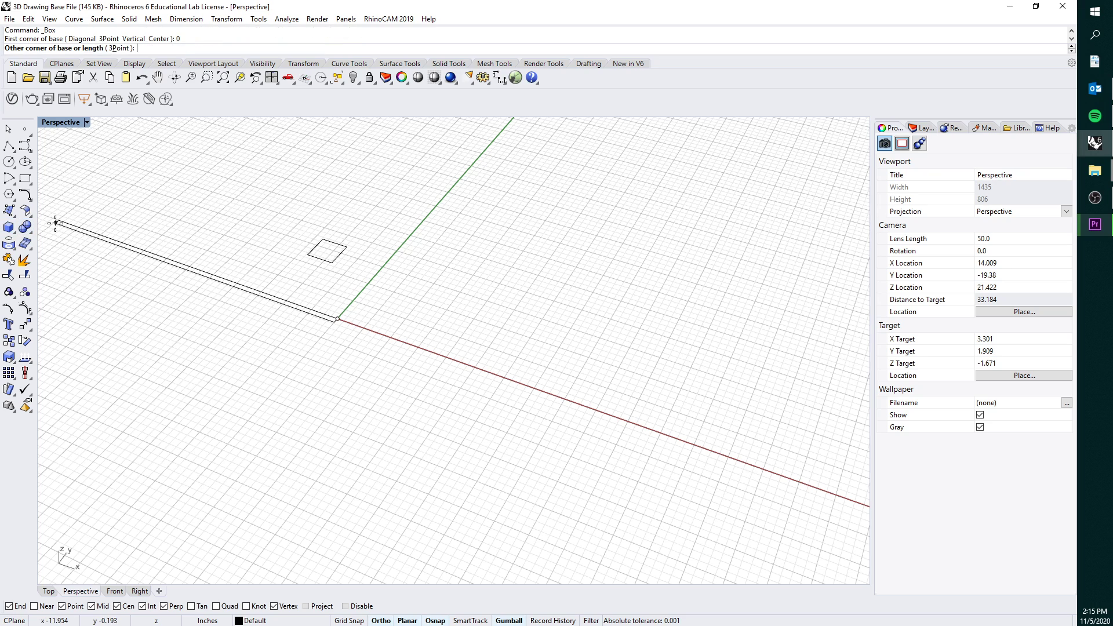
type("1")
key("Return")
type("1")
key("Return")
type("1")
key("Return")
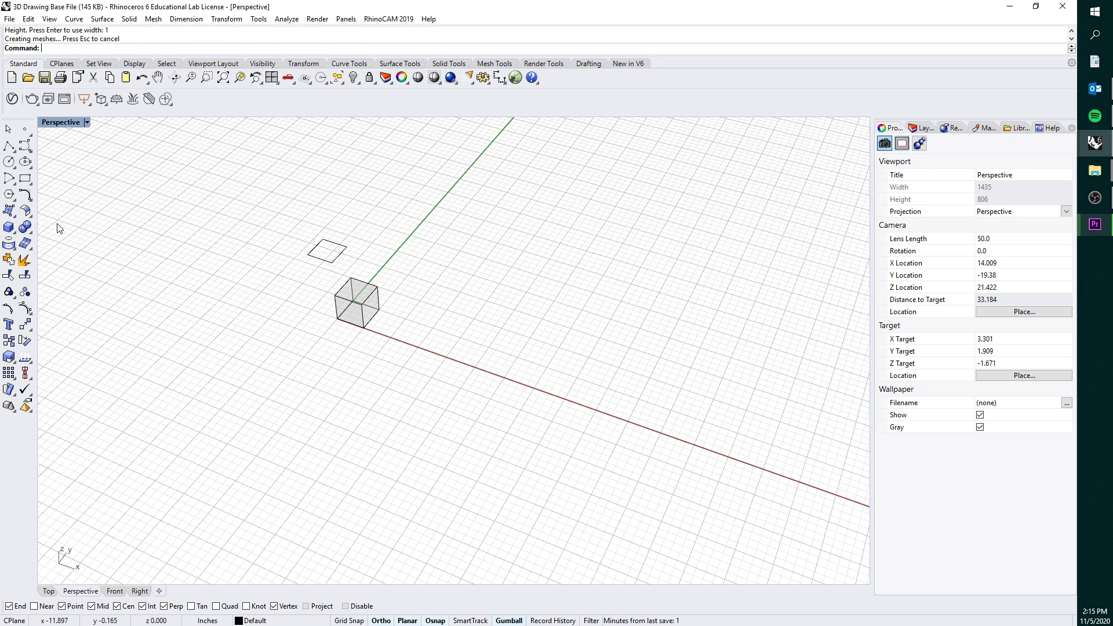
Delete the flat square beside the box and return to the four-viewport layout
scroll(356, 261, "up", 8)
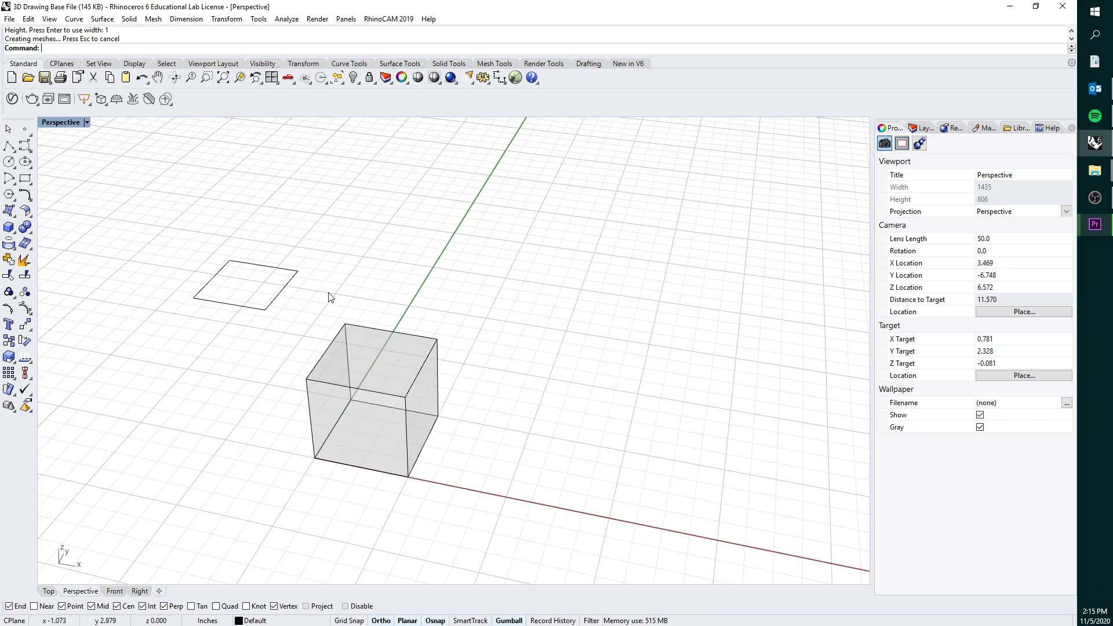
left_click_drag(324, 305, 235, 244)
key("Delete")
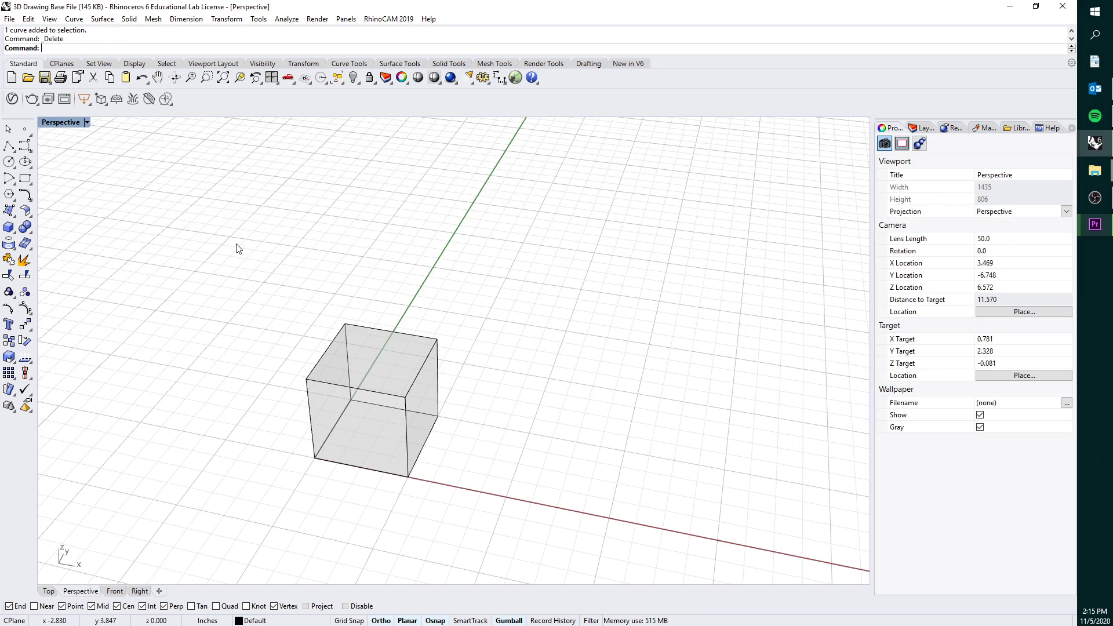
double_click(61, 122)
right_click_drag(485, 218, 581, 239)
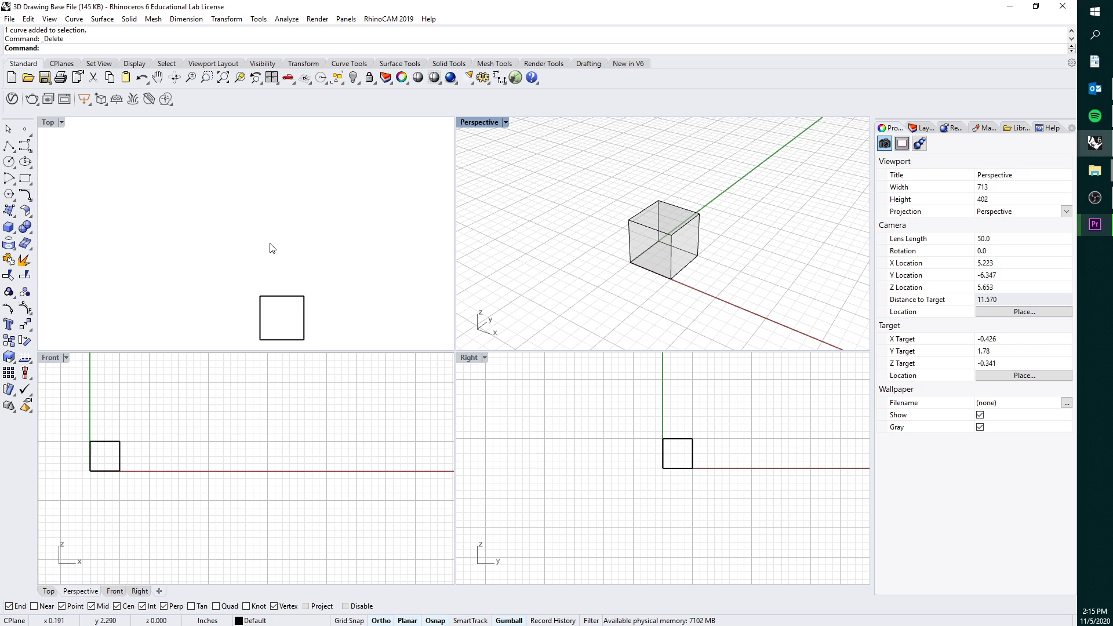
Draw a 1-inch horizontal line in an empty area of the Top viewport, away from the box
right_click_drag(298, 283, 335, 204)
scroll(221, 238, "down", 5)
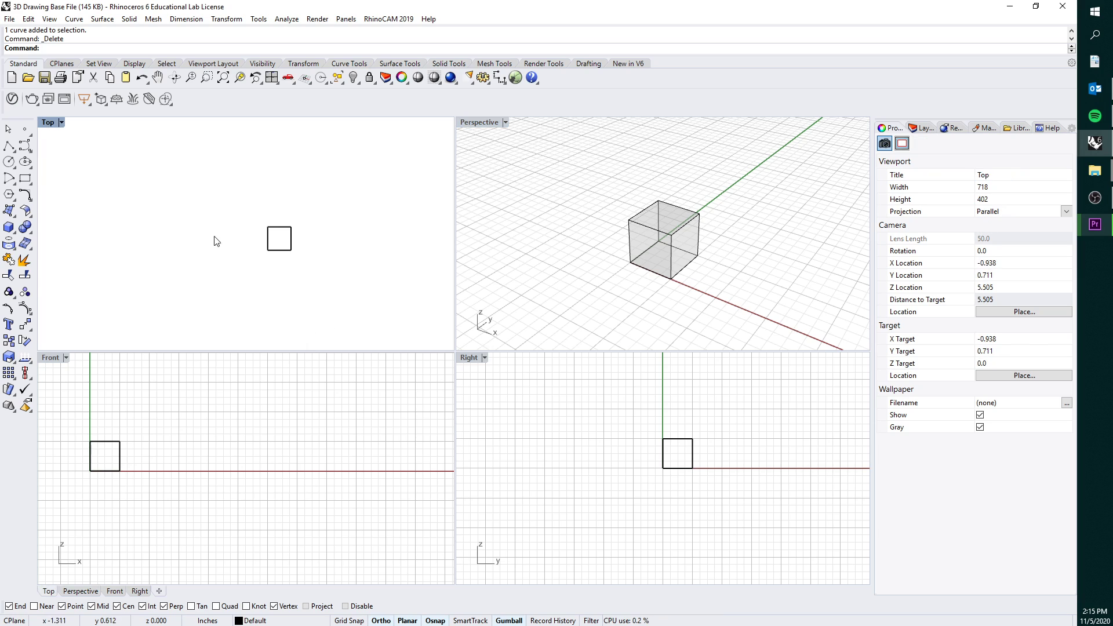
right_click_drag(214, 240, 336, 239)
scroll(271, 230, "up", 7)
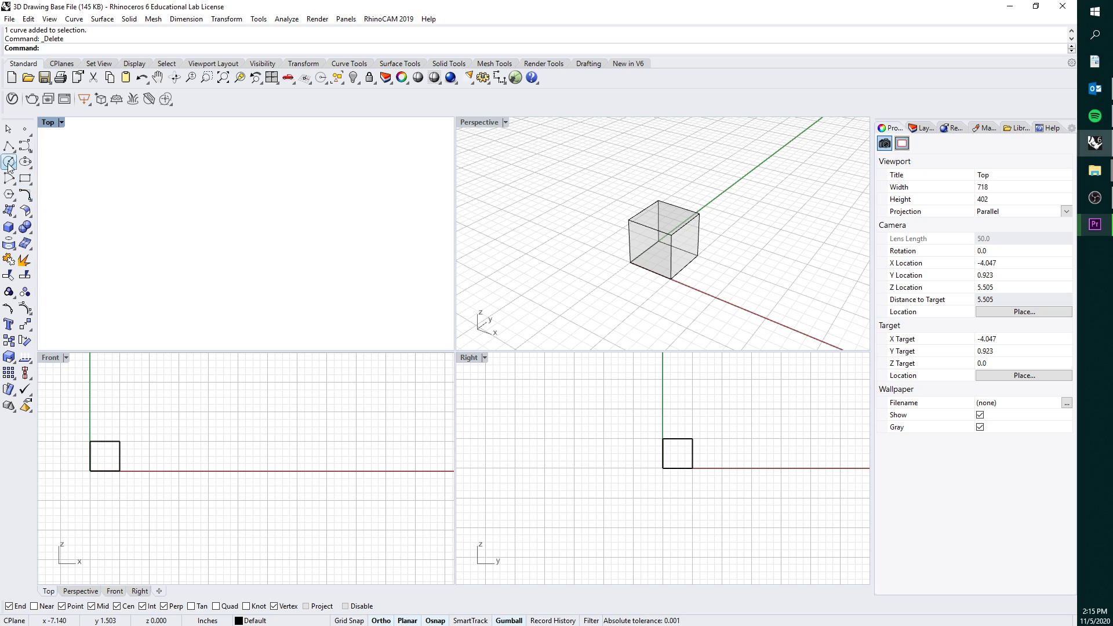
left_click(9, 145)
left_click(273, 255)
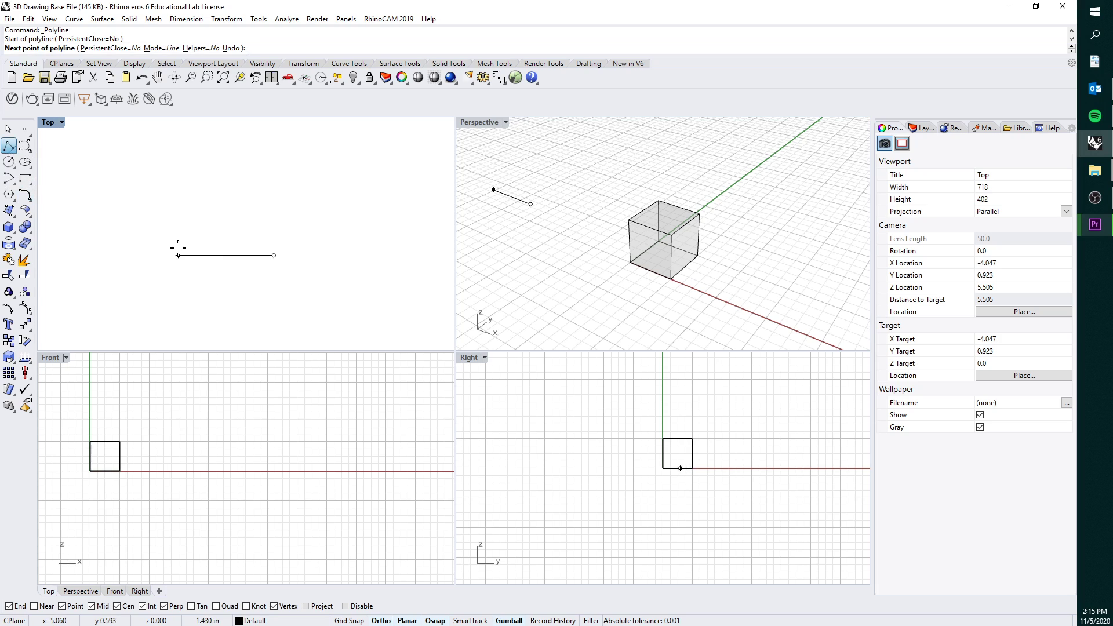
type("1")
key("Return")
left_click(193, 243)
key("Return")
scroll(256, 266, "up", 2)
Rotate the horizontal line by -30 degrees about its right endpoint
left_click(244, 253)
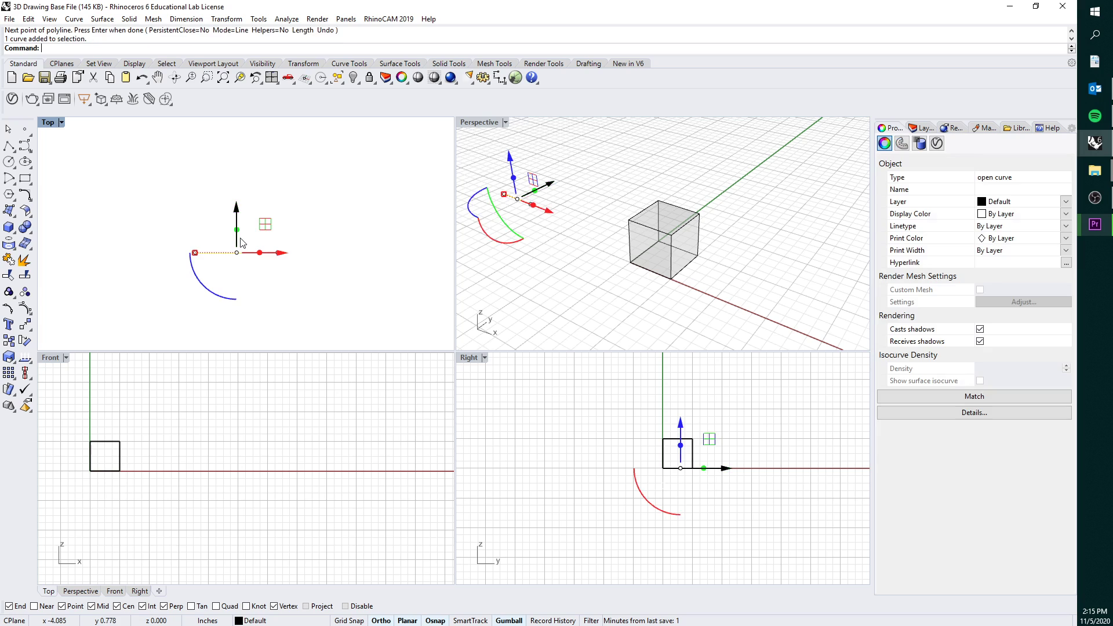
key("Return")
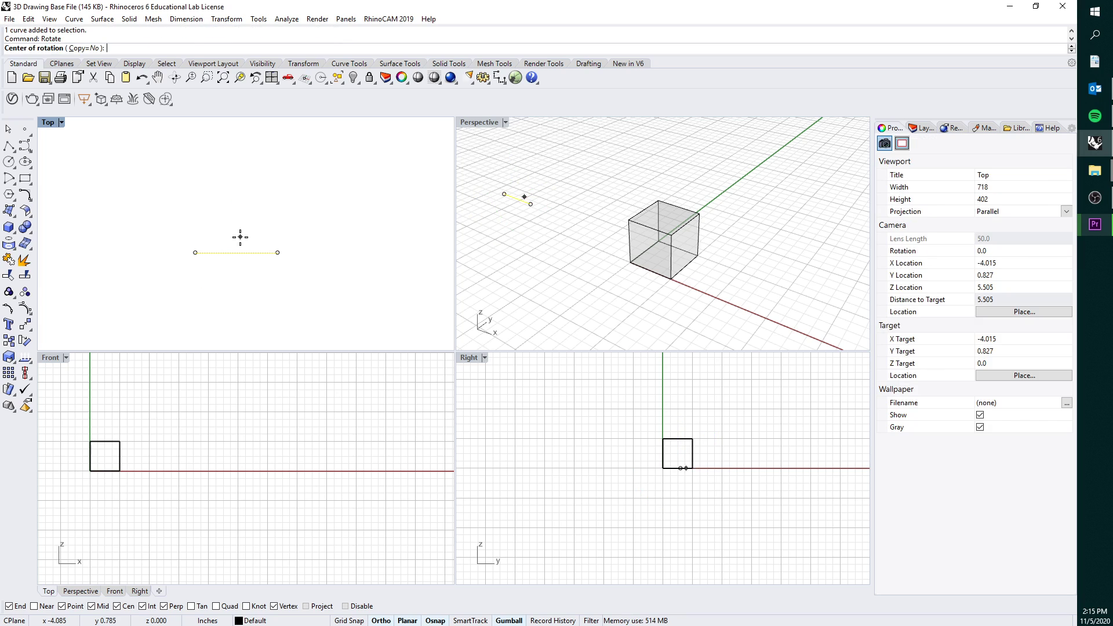
left_click(277, 248)
type("-30")
key("Return")
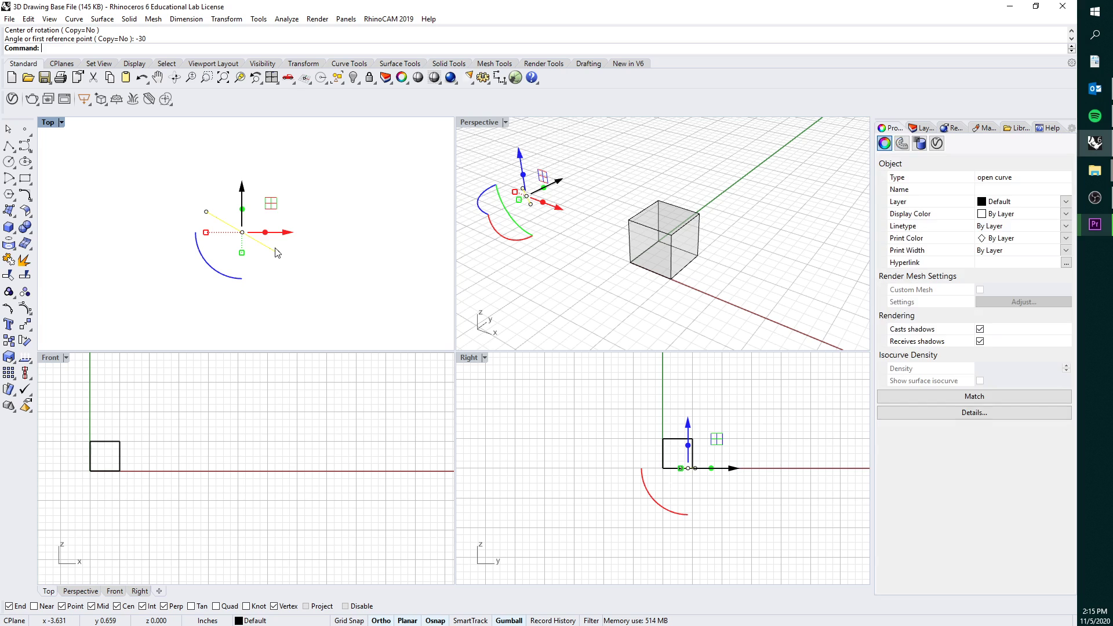
left_click(346, 242)
Mirror a copy of the slanted line across a vertical plane through its lower endpoint to form a V
scroll(284, 225, "up", 6)
left_click(256, 277)
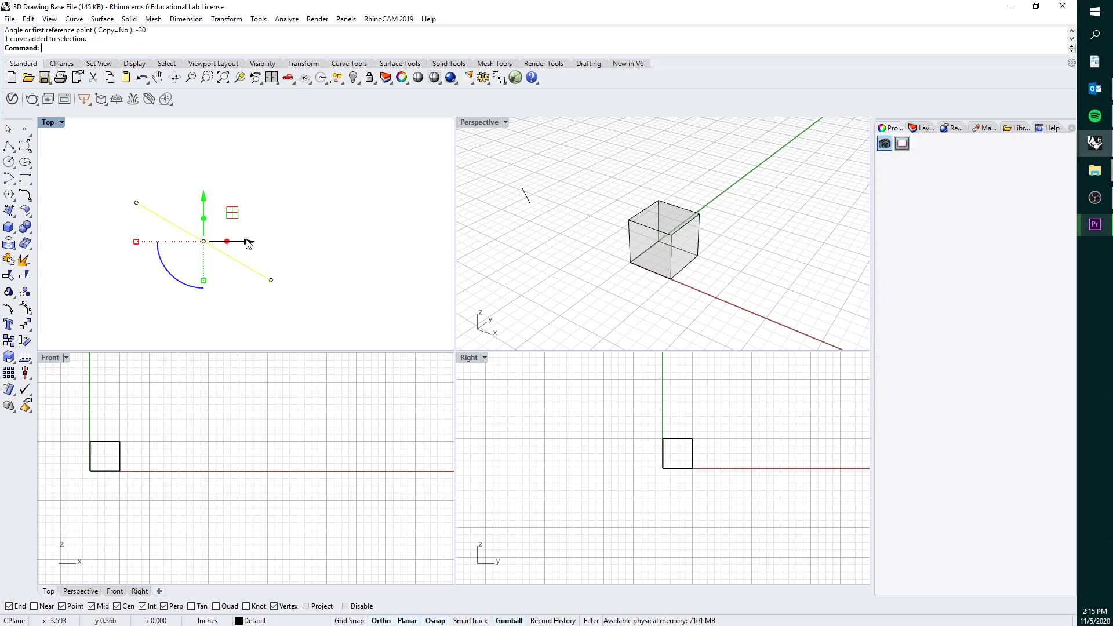
type("Mirr")
key("Return")
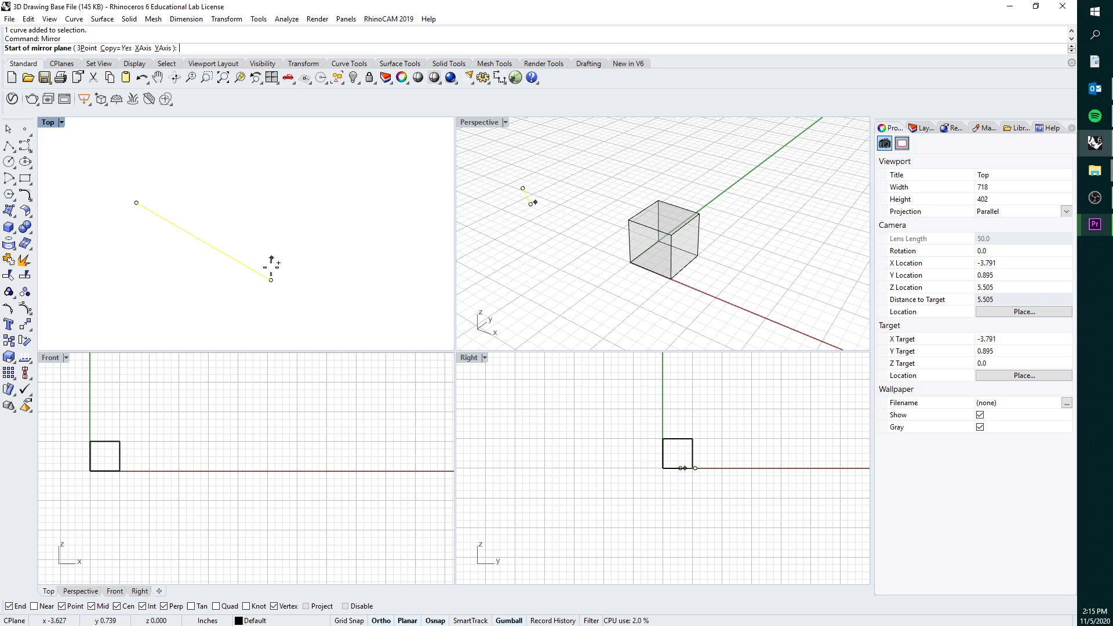
left_click(271, 280)
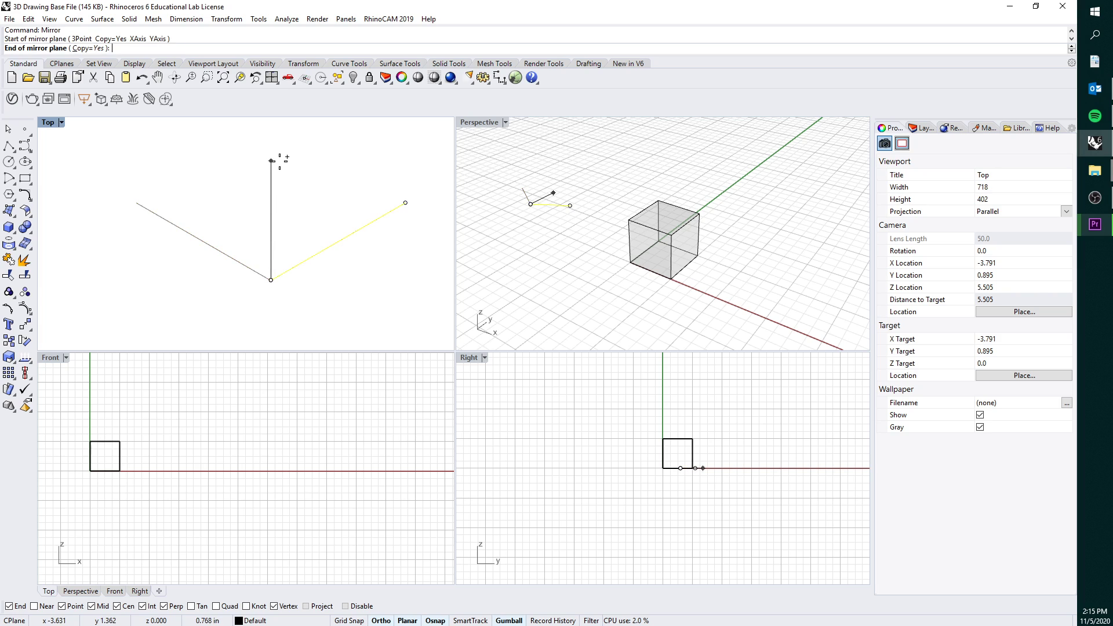
left_click(280, 163)
scroll(299, 203, "down", 6)
key("Escape")
Copy the right slanted line from the V's lower vertex to the upper end of the left line
right_click_drag(325, 196, 299, 244)
scroll(313, 313, "up", 3)
left_click_drag(321, 297, 302, 229)
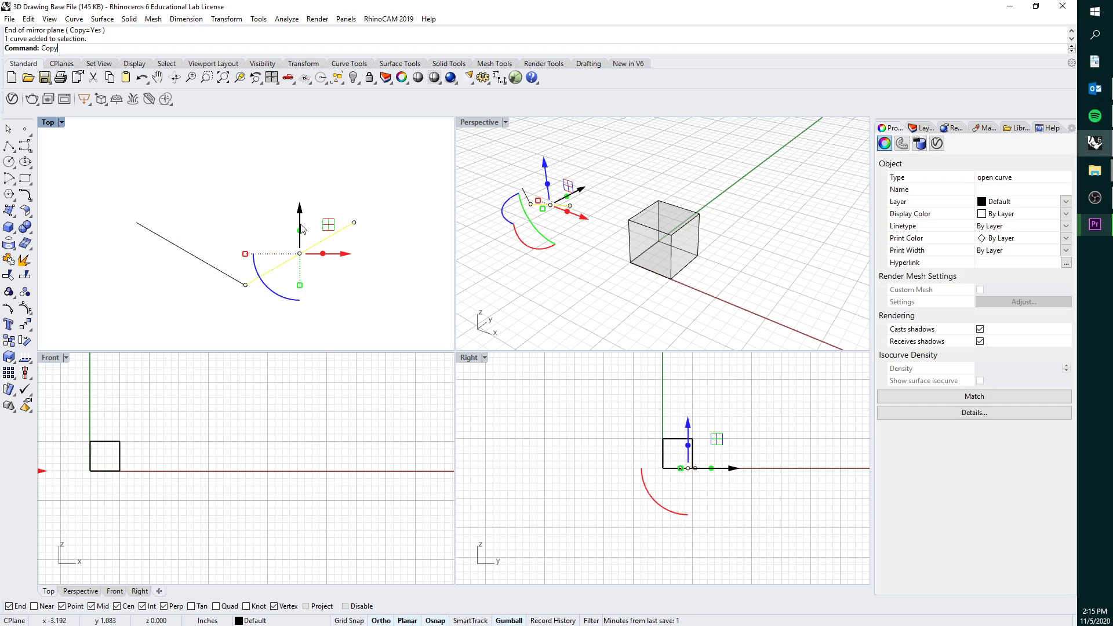
key("Return")
left_click(245, 285)
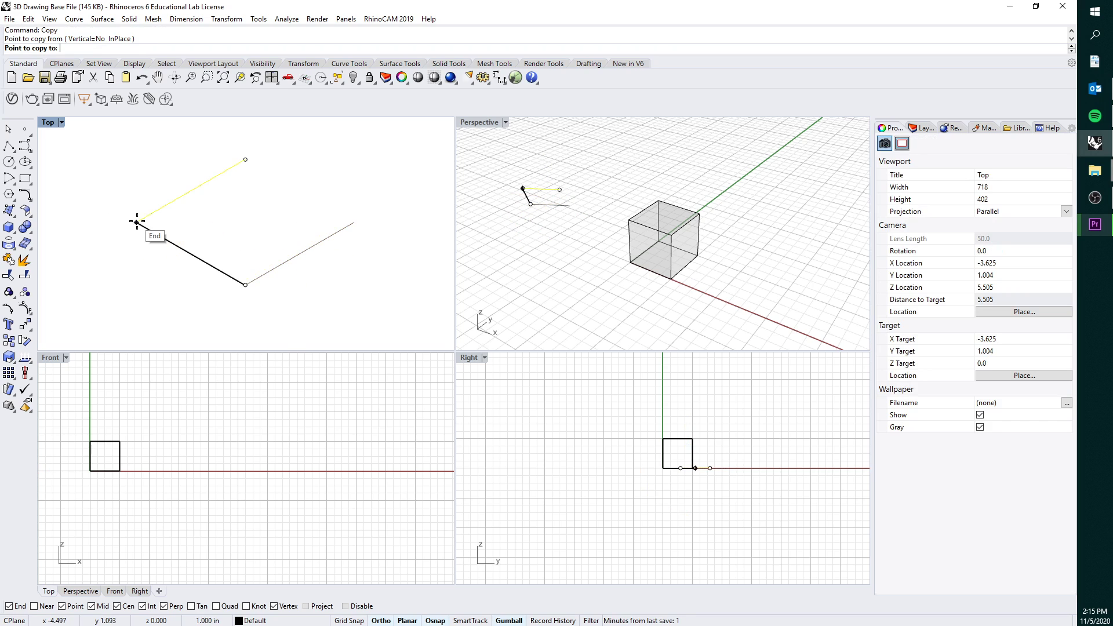
left_click(137, 222)
key("Return")
Copy the lower-left slanted line from the V's lower vertex to the lower-right line's upper end, closing the rhombus
left_click_drag(199, 234, 179, 256)
key("Return")
left_click(245, 285)
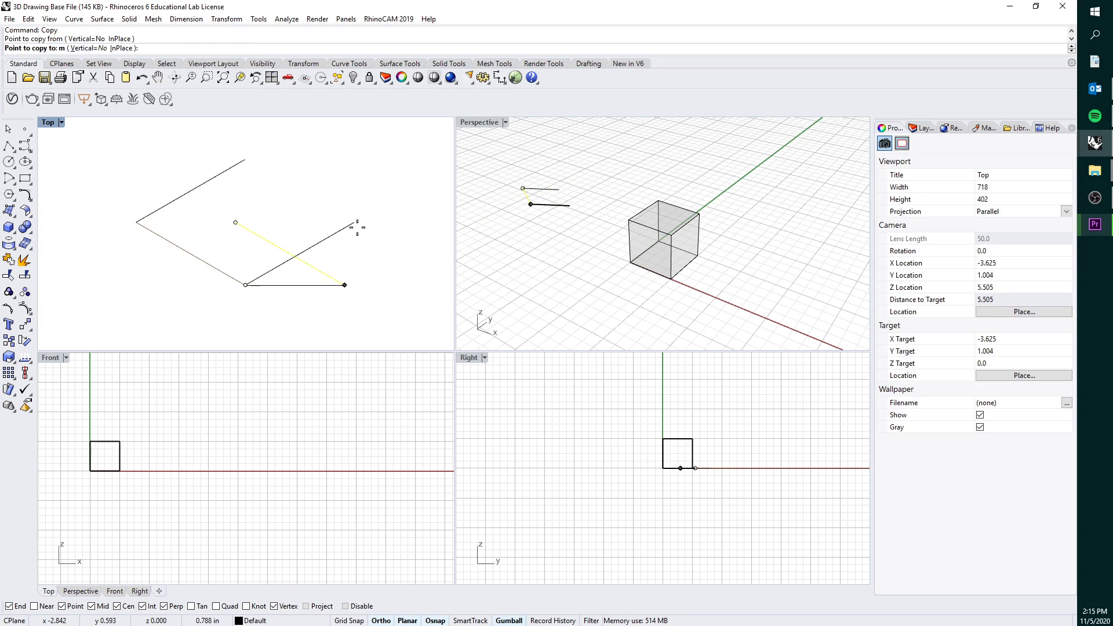
left_click(355, 222)
key("Return")
scroll(377, 219, "down", 2)
key("Escape")
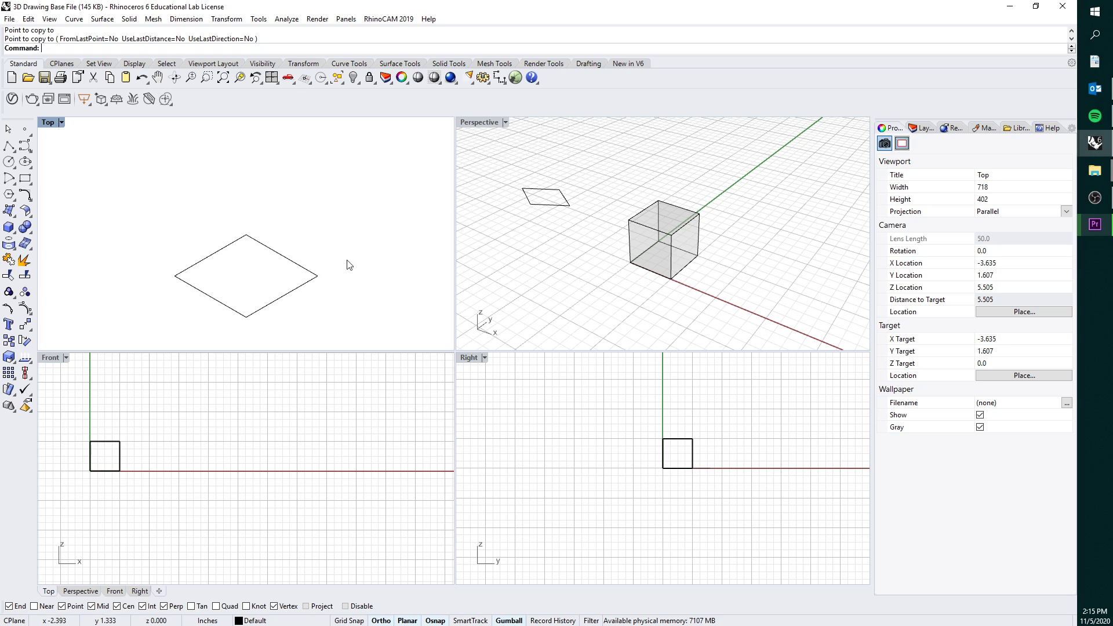
left_click_drag(308, 316, 216, 223)
key("Escape")
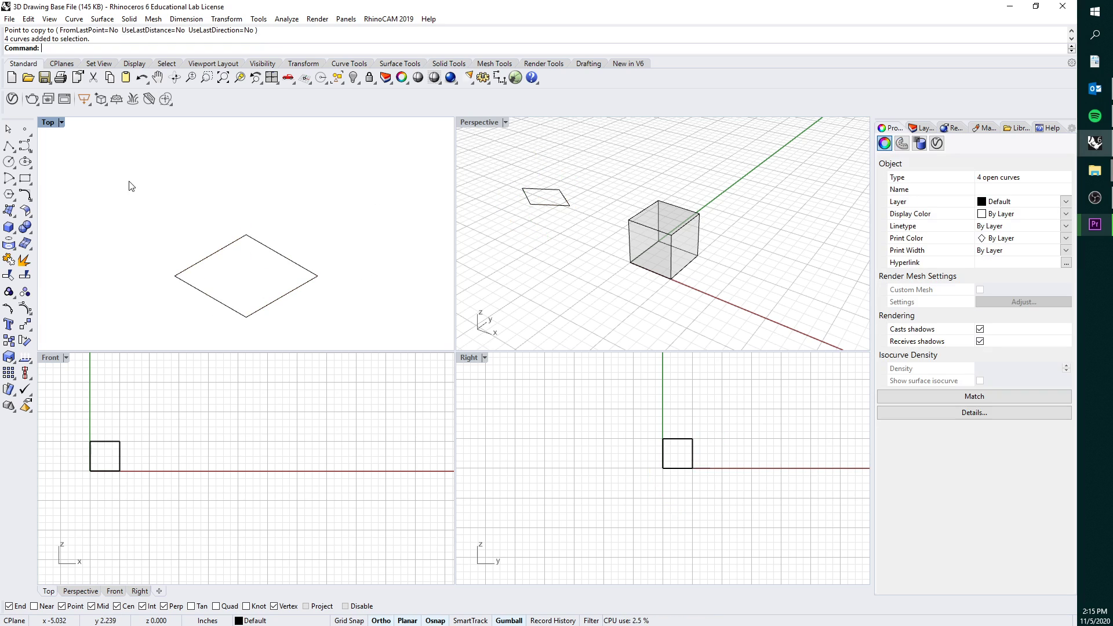
Draw a 1-inch vertical line upward from the rhombus's left corner
left_click(9, 145)
left_click(177, 276)
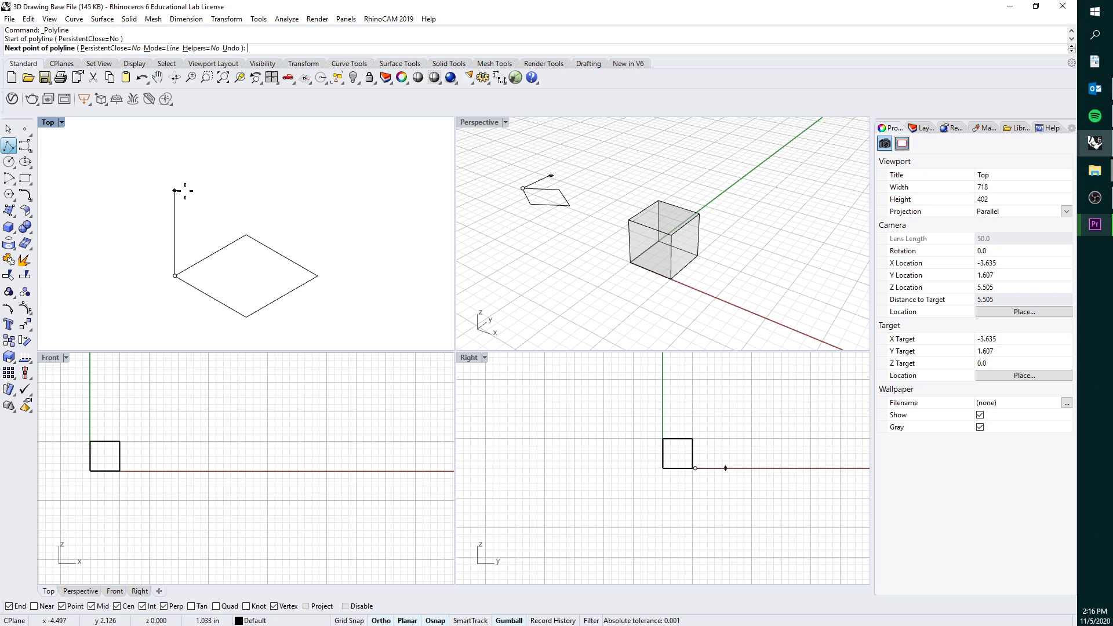
type("1")
key("Return")
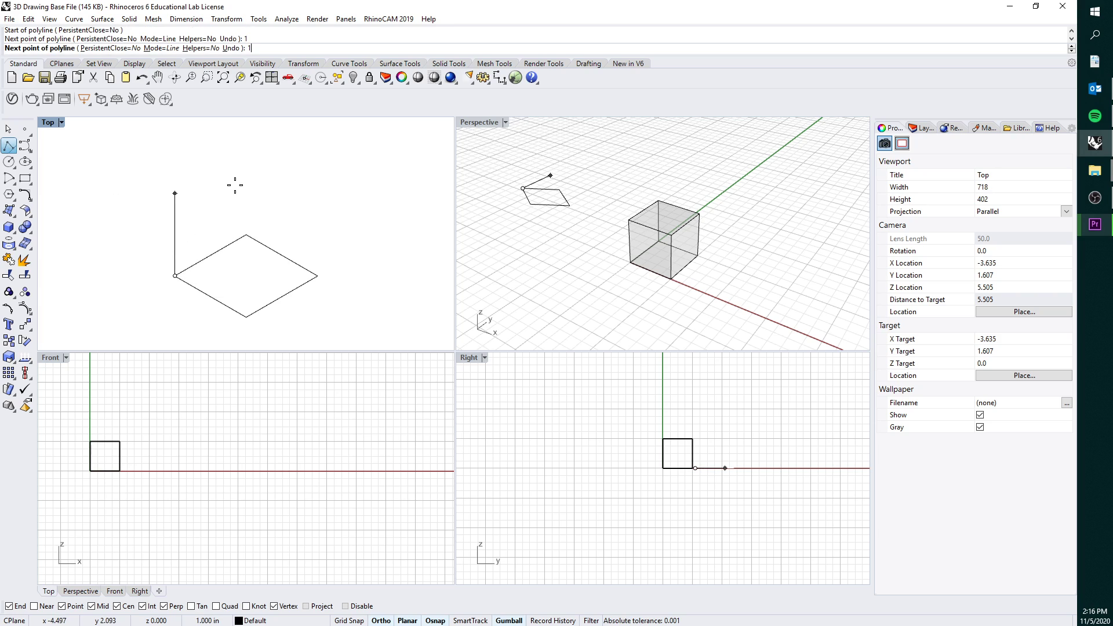
left_click(236, 185)
key("Return")
Draw a vertical line from the rhombus's bottom corner up to its top corner
key("Return")
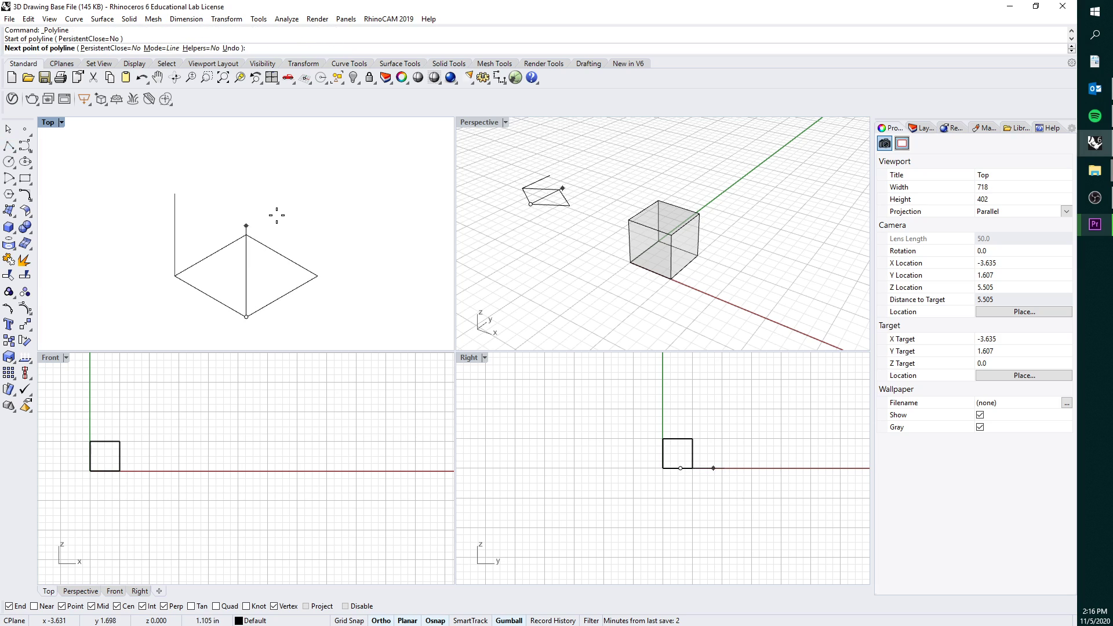
key("Escape")
key("Return")
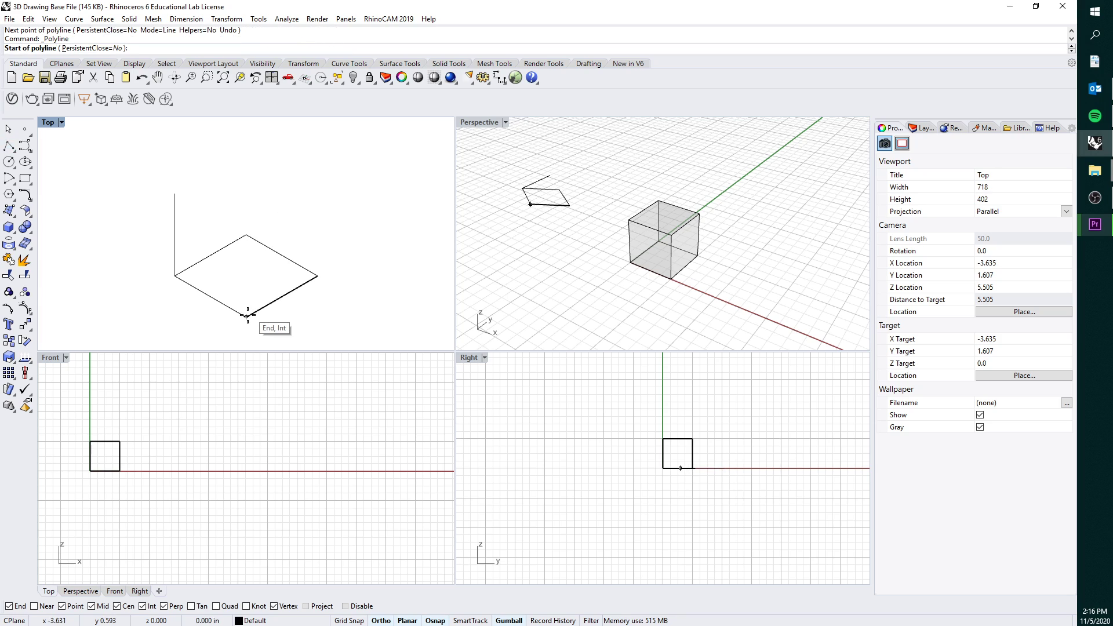
left_click(246, 317)
left_click(247, 234)
key("Return")
Draw a vertical line up from the rhombus's right corner, level with the upper end of the left vertical line
key("Return")
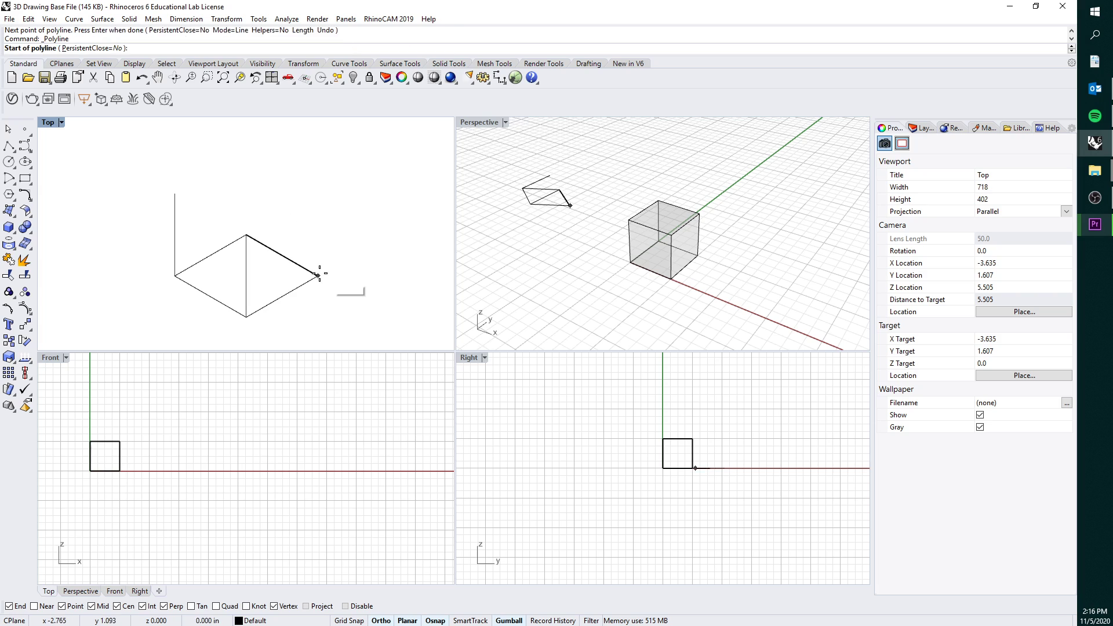
left_click(317, 275)
left_click(318, 193)
key("Return")
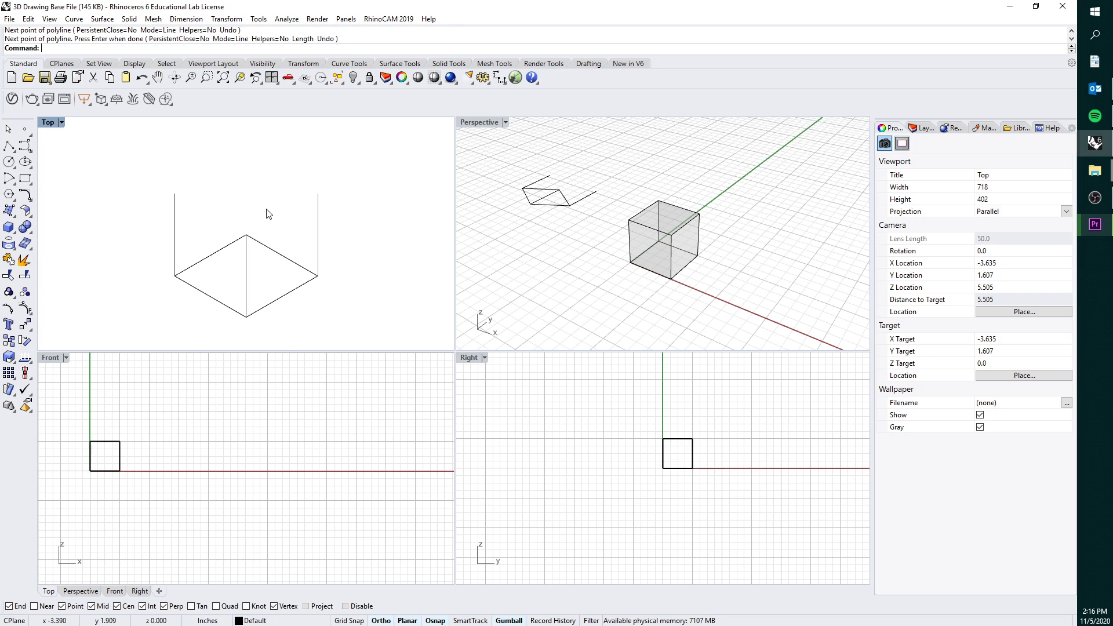
Copy the rhombus's four sides from its left corner up to the upper end of the left vertical line
scroll(267, 207, "up", 2)
right_click_drag(297, 327, 303, 274)
left_click_drag(311, 303, 296, 209)
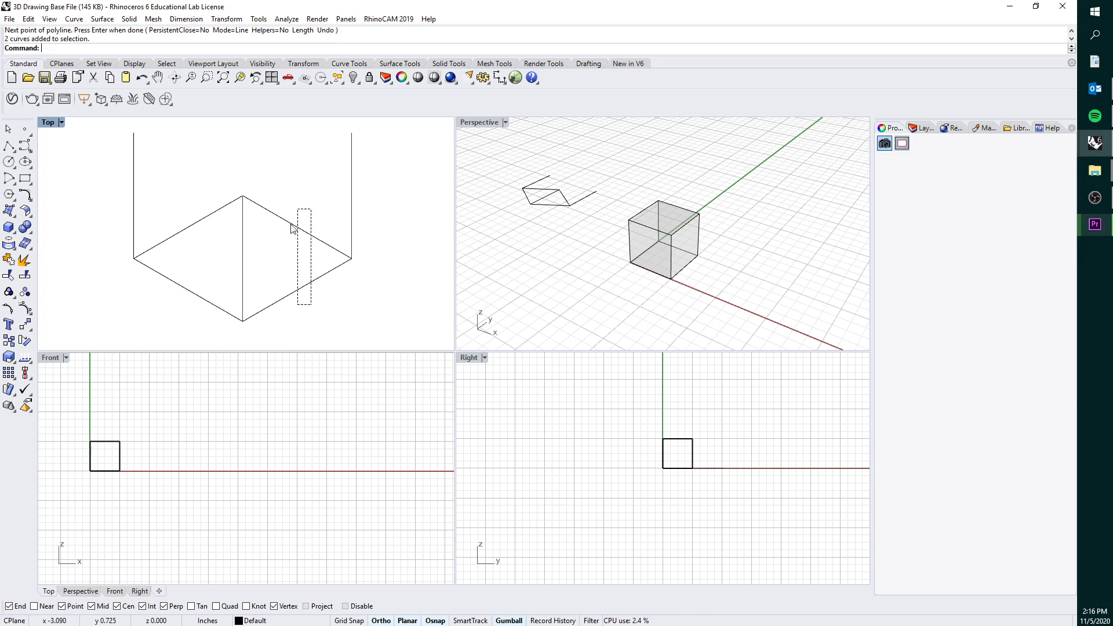
left_click_drag(199, 295, 184, 188, "shift")
key("Return")
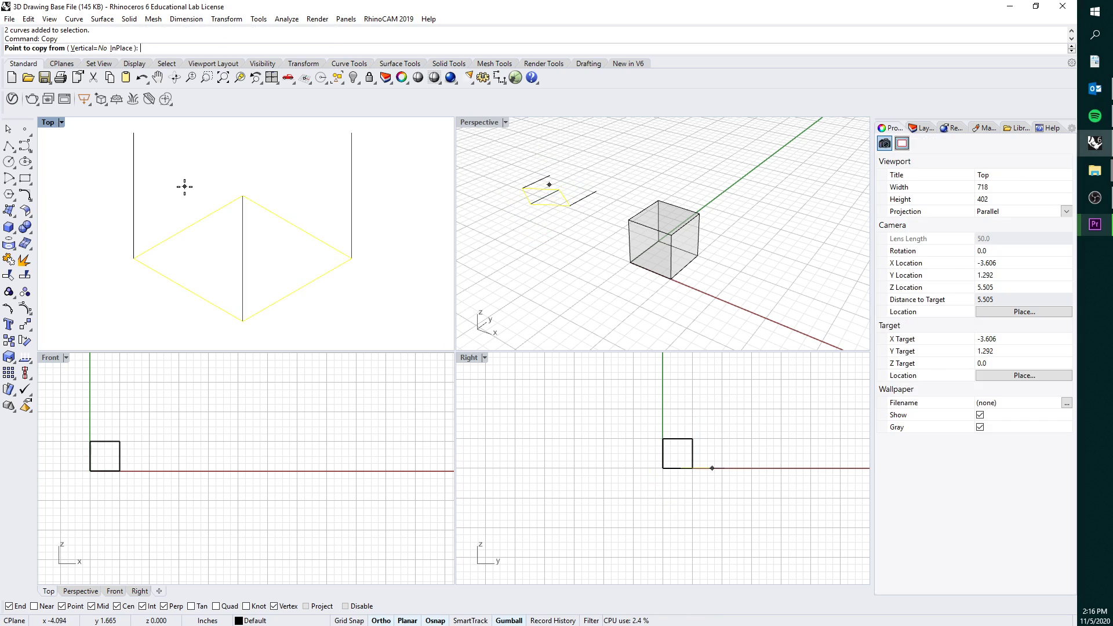
left_click(134, 258)
left_click(134, 134)
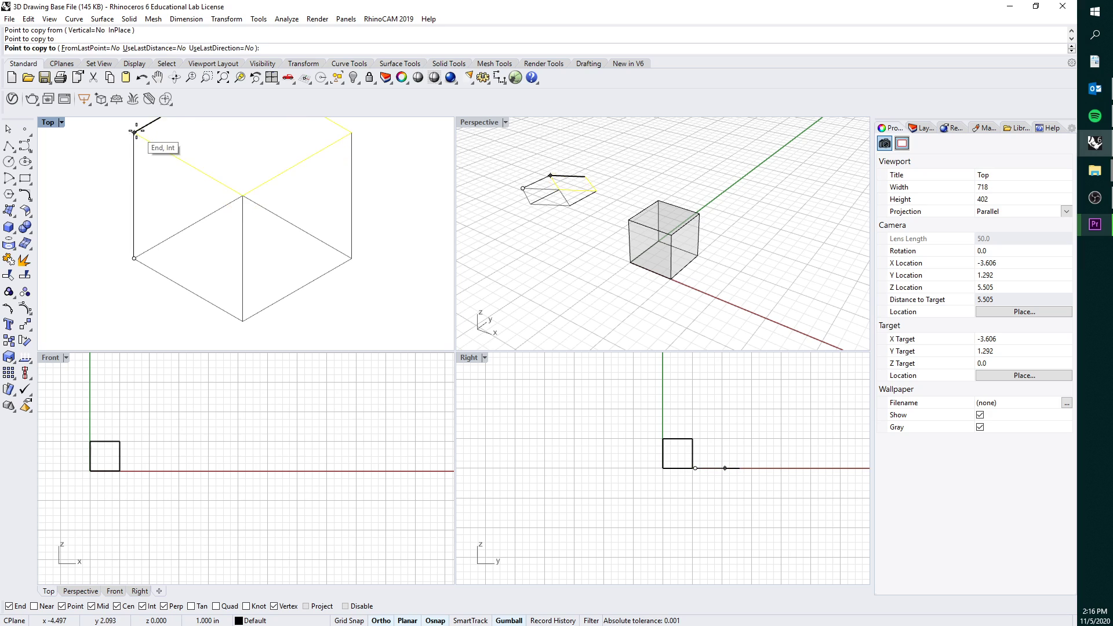
key("Escape")
Delete the lower rhombus's two upper edges so only the cube's visible lines remain
left_click(185, 229)
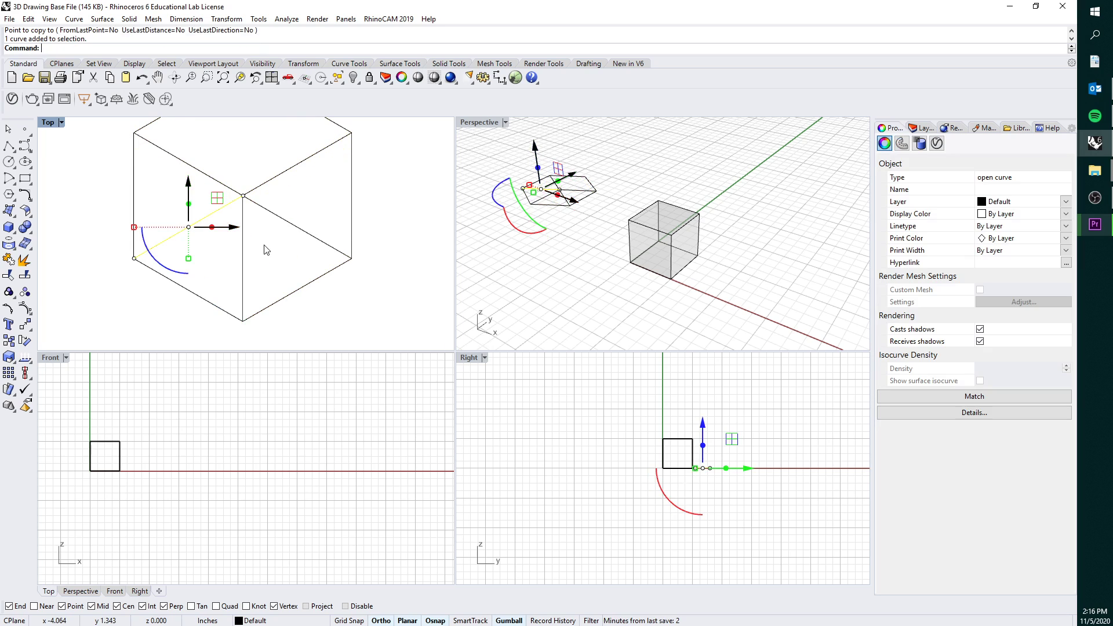
key("Delete")
scroll(285, 232, "down", 4)
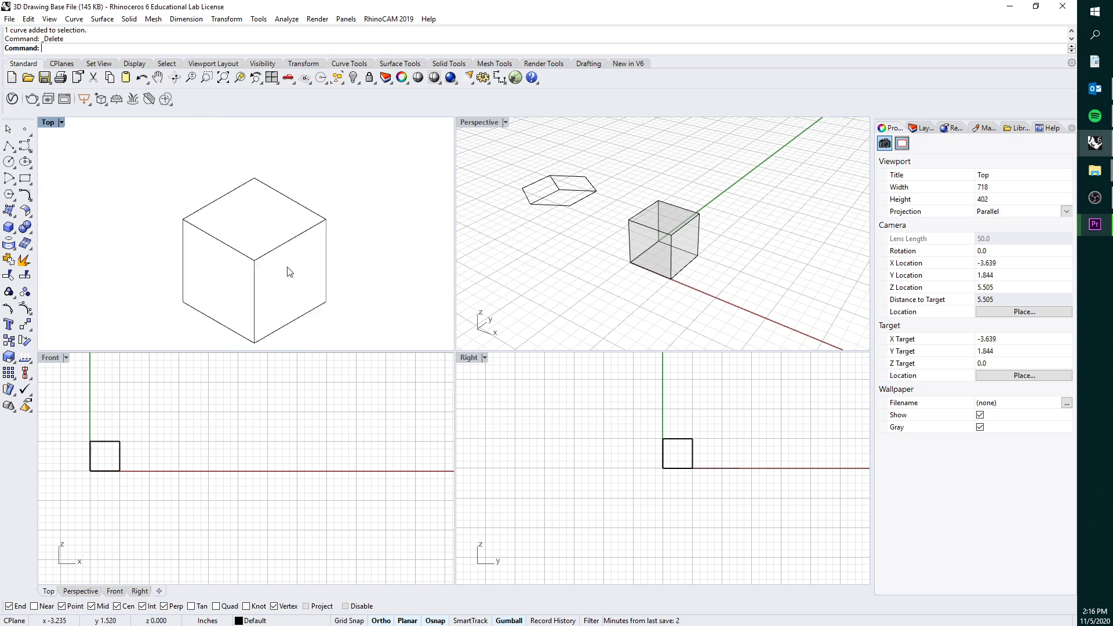
scroll(285, 255, "up", 2)
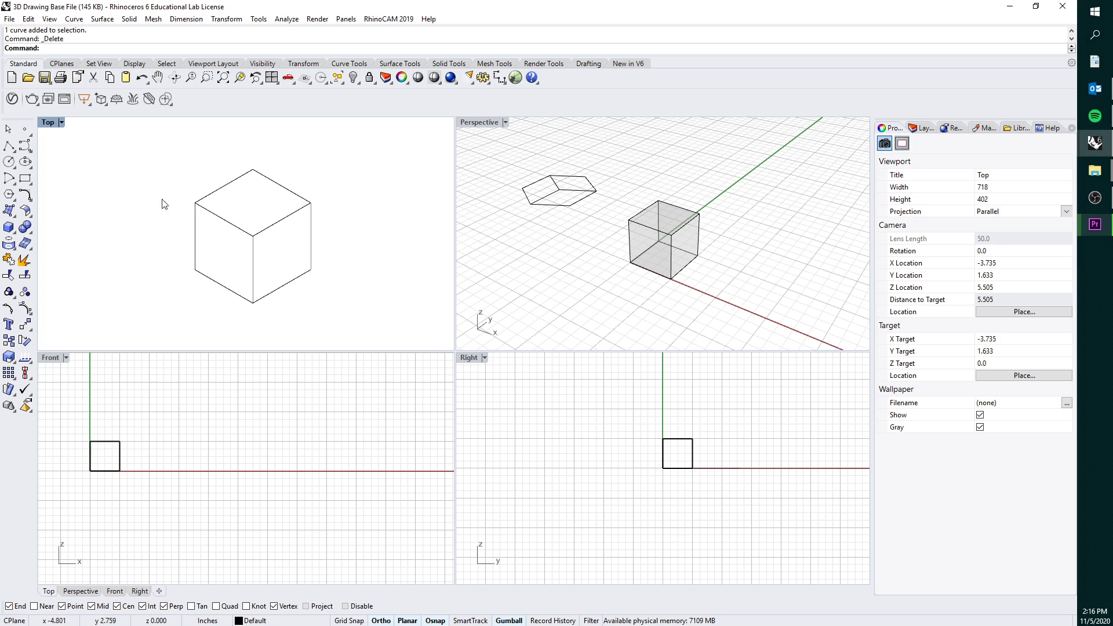
Move the complete line-drawn isometric cube farther left, away from the solid cube in the Top viewport
scroll(296, 212, "down", 6)
right_click_drag(296, 212, 281, 214)
left_click_drag(332, 287, 204, 145)
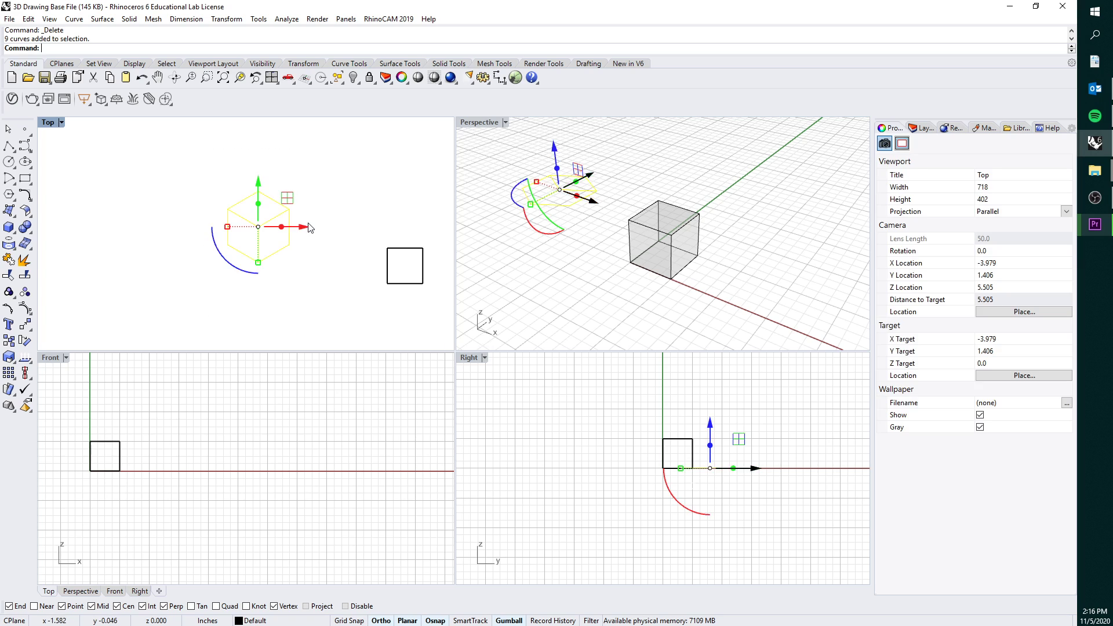
left_click_drag(305, 227, 153, 232)
left_click(347, 269)
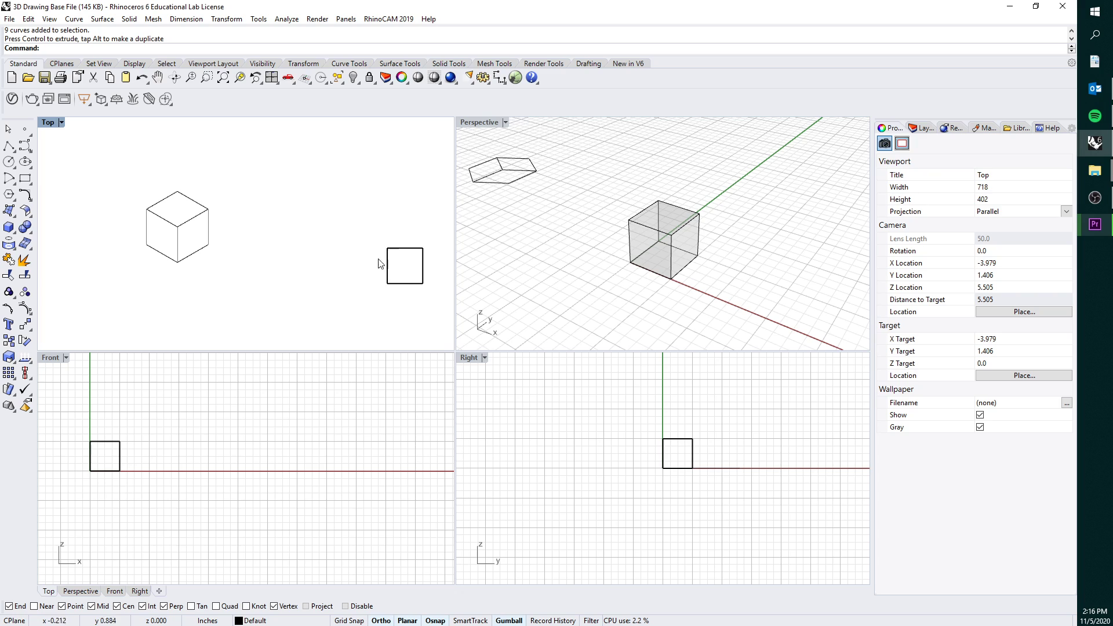
Set the Perspective viewport to the NE isometric view
right_click_drag(405, 273, 344, 251)
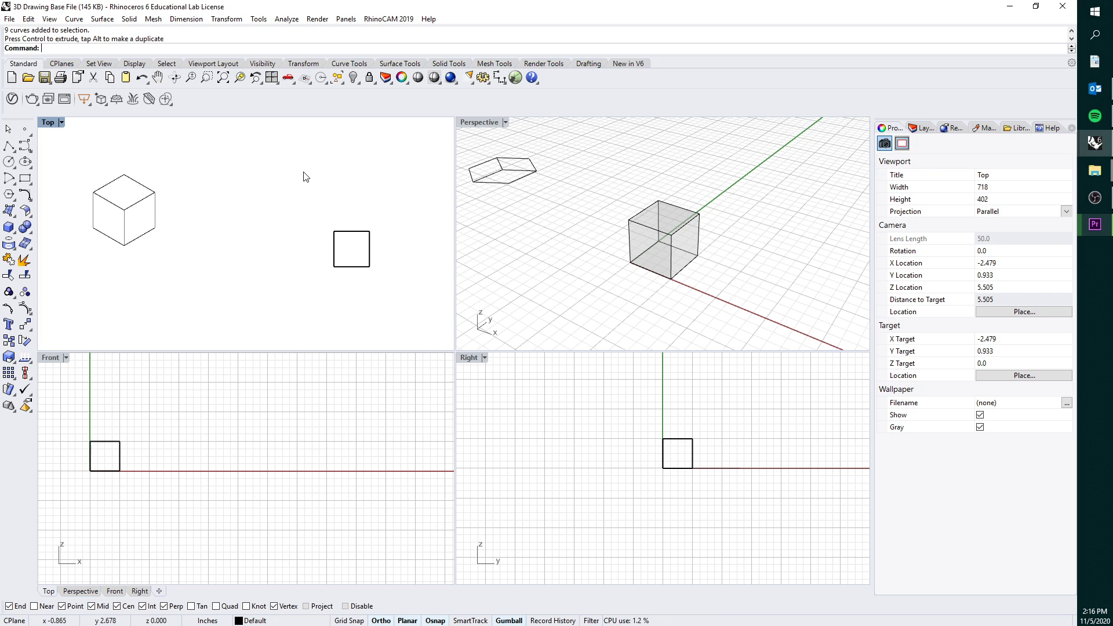
right_click_drag(351, 216, 299, 225)
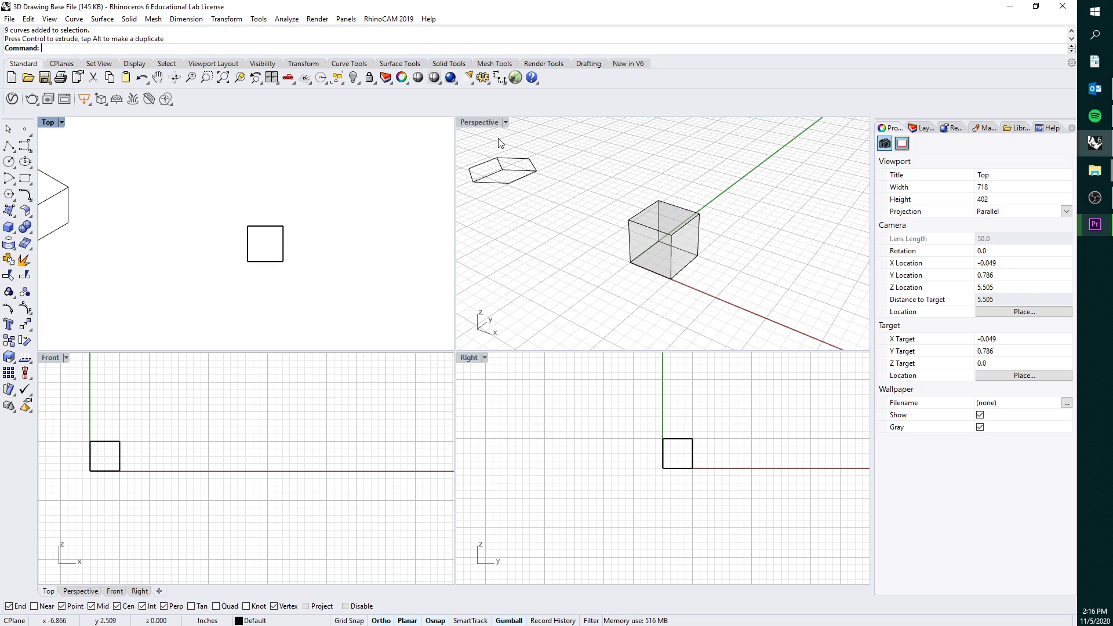
left_click(493, 123)
mouse_move(555, 381)
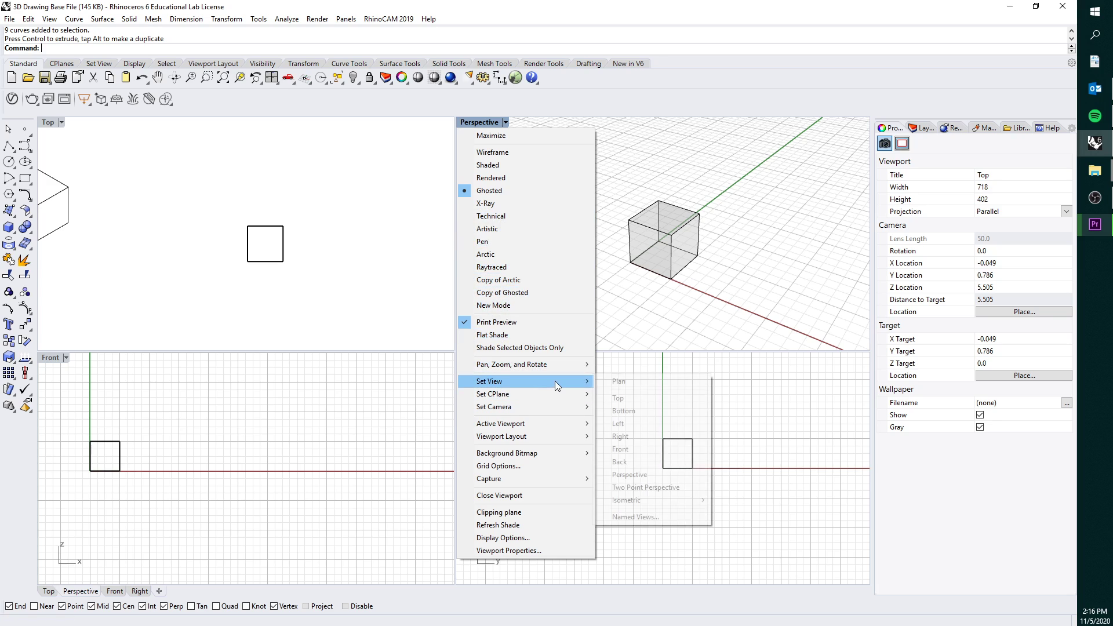
mouse_move(688, 502)
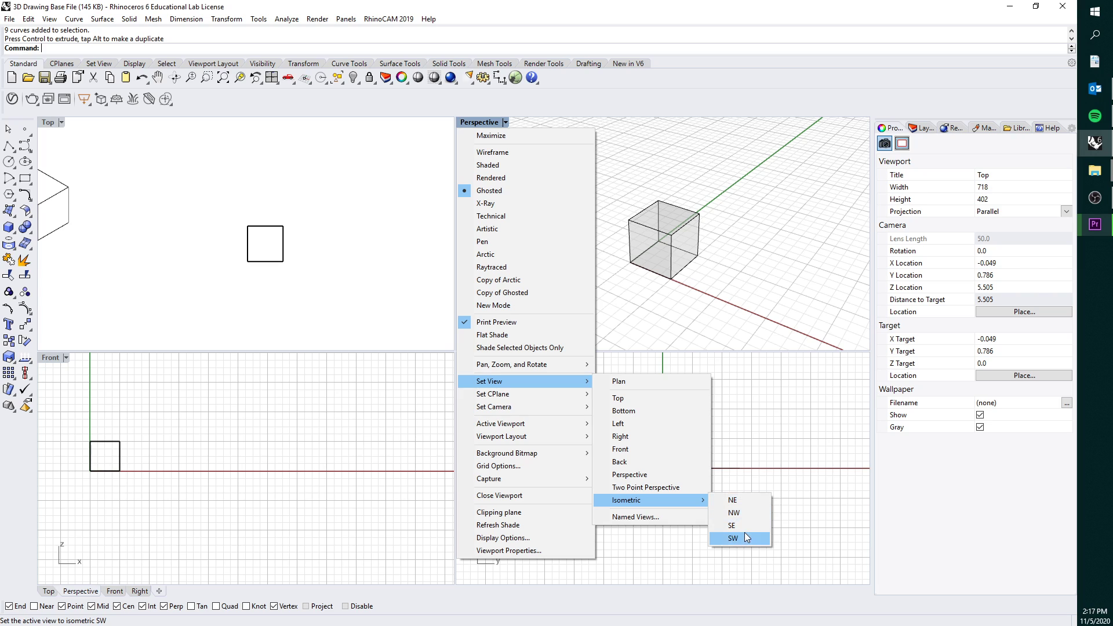
left_click(750, 499)
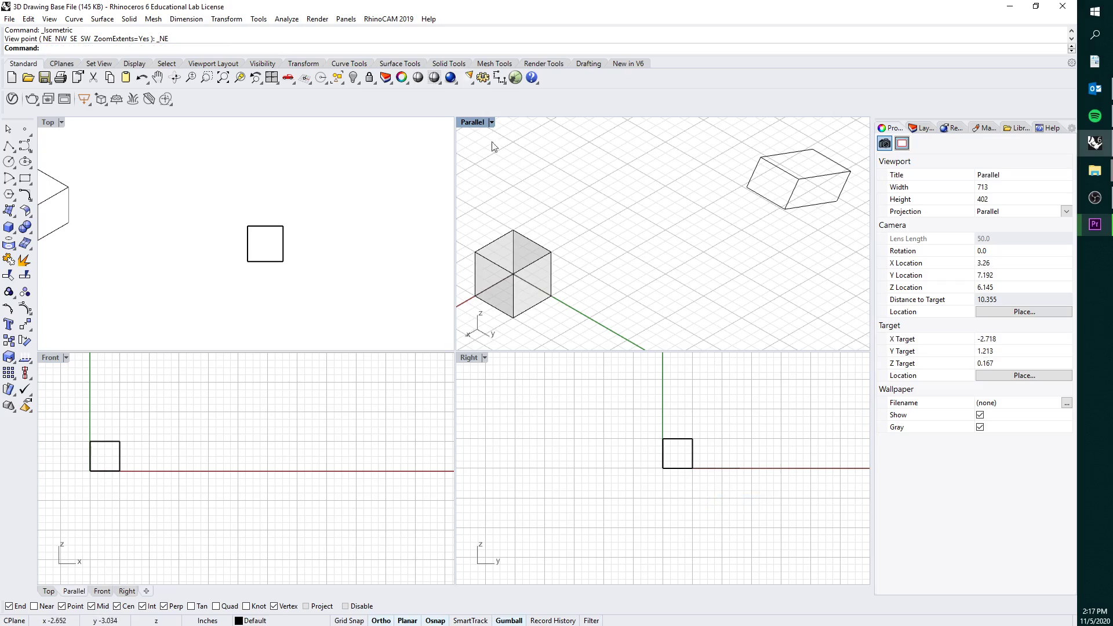
Maximize the isometric viewport, orbit the model, and reset the viewport to the NE isometric view around the solid cube
double_click(478, 126)
right_click_drag(479, 129, 562, 325)
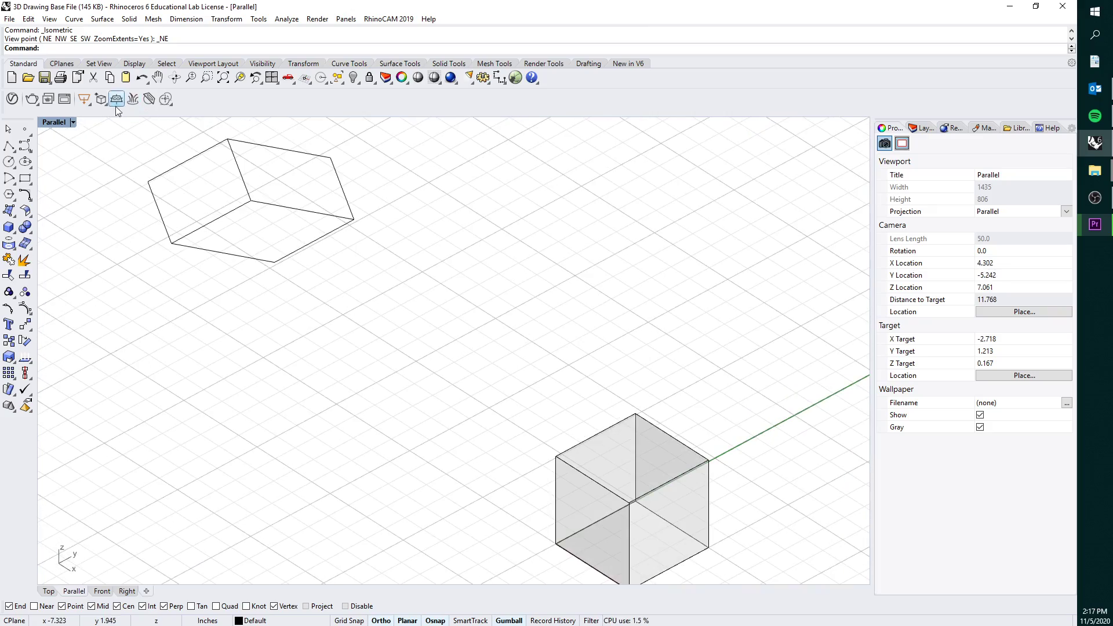
left_click(64, 123)
mouse_move(134, 381)
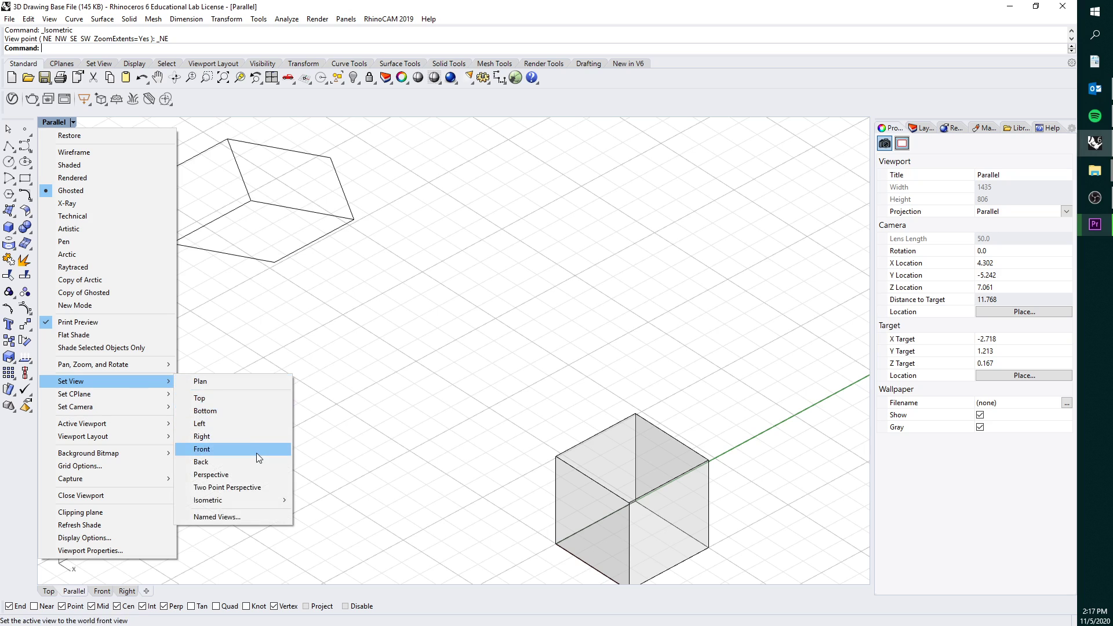
mouse_move(257, 498)
left_click(345, 505)
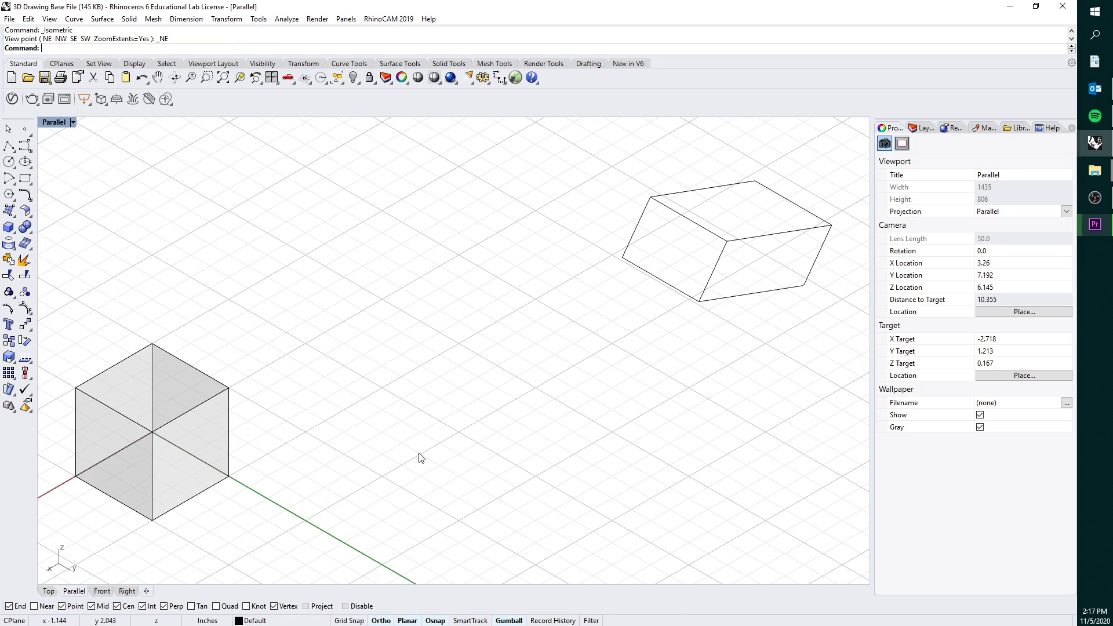
right_click_drag(280, 406, 586, 303)
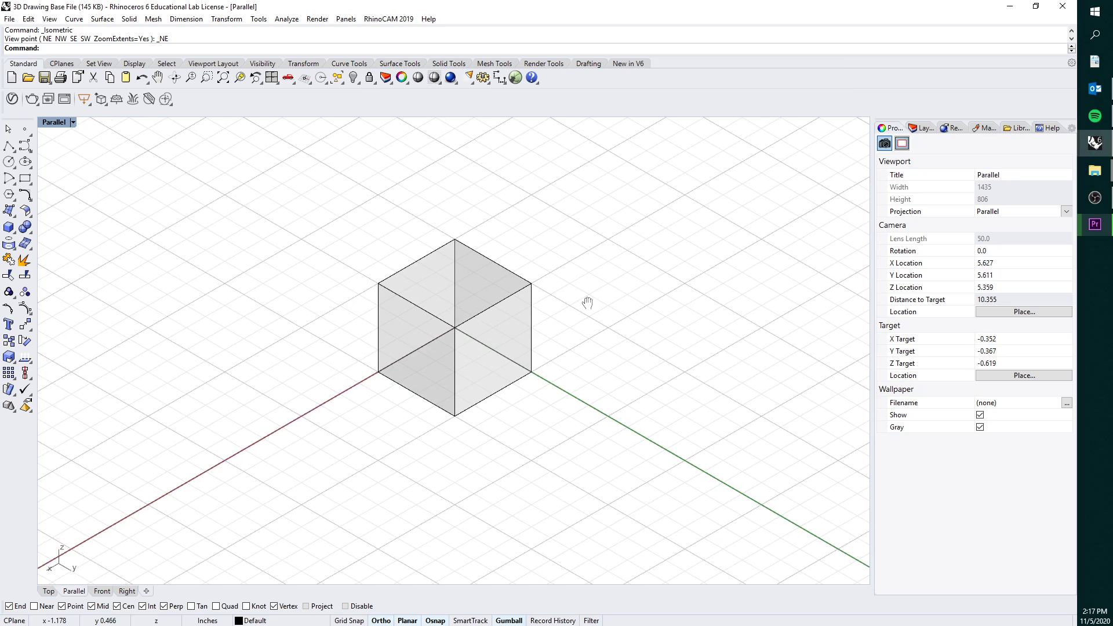
scroll(460, 312, "up", 4)
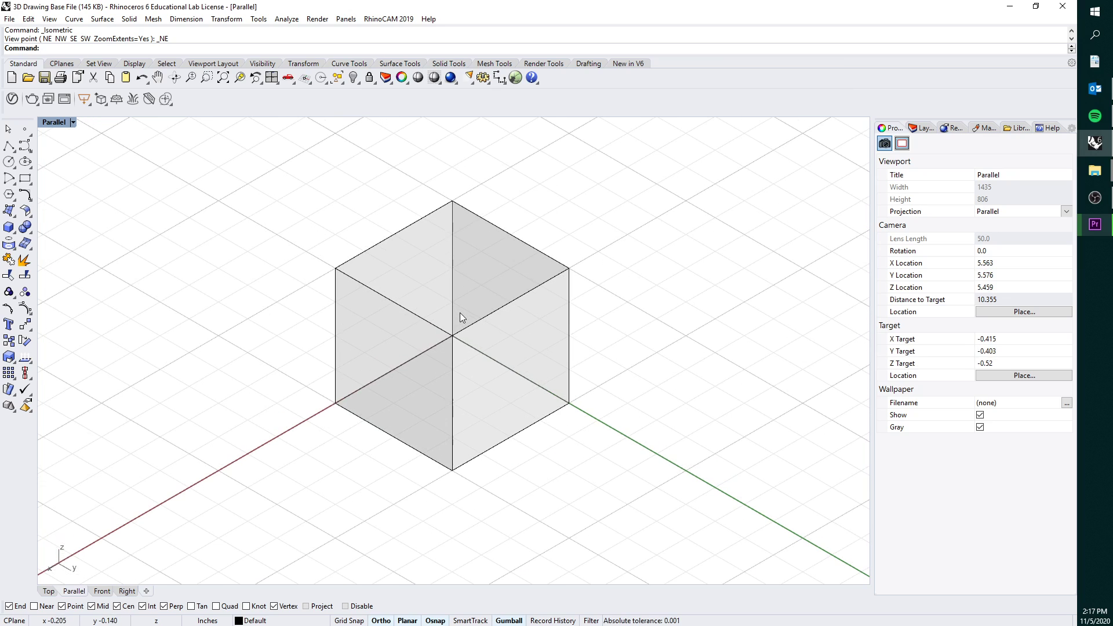
Generate a 2D drawing of the solid cube with Make2D, using the View projection and including hidden lines
left_click(475, 291)
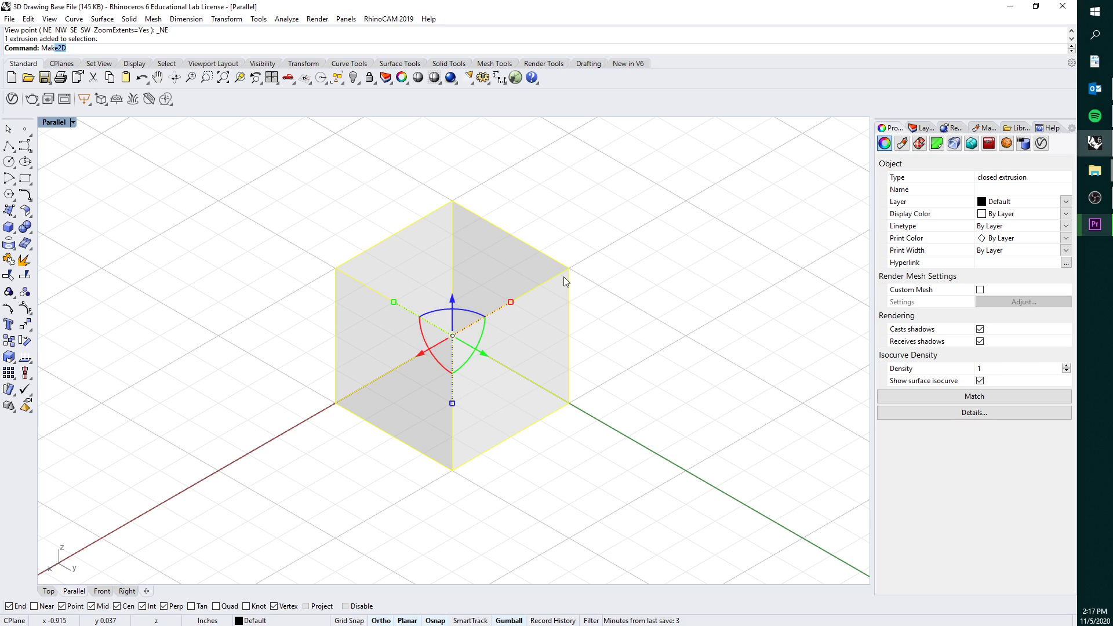
key("Return")
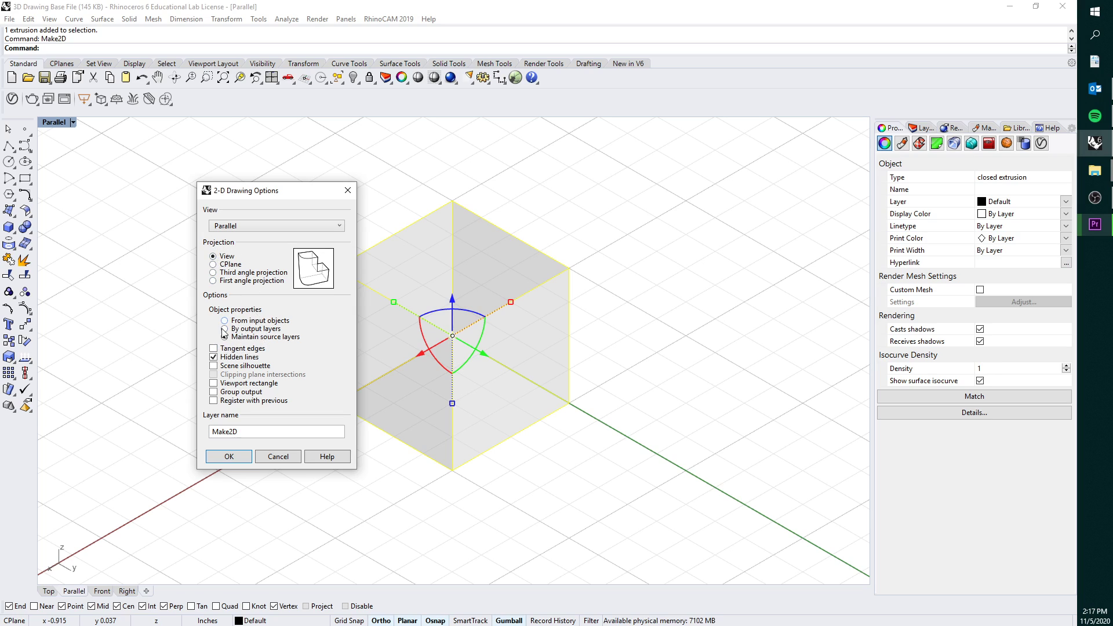
left_click(229, 456)
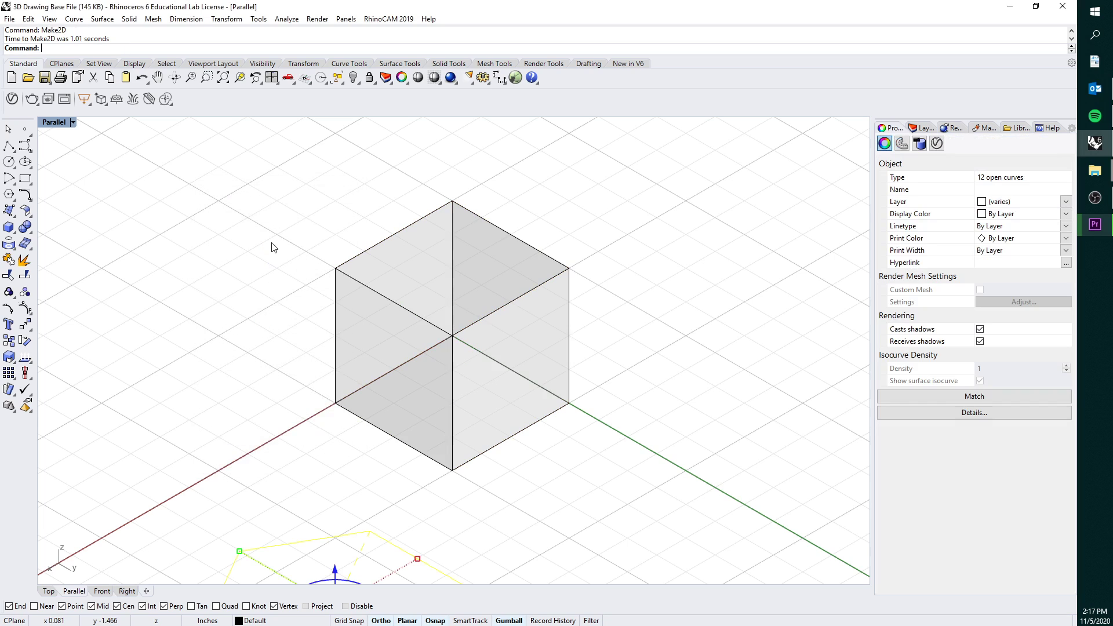
Switch to a maximized Top viewport and move the generated 2D drawing between the line-drawn cube and the solid cube
double_click(63, 125)
double_click(53, 122)
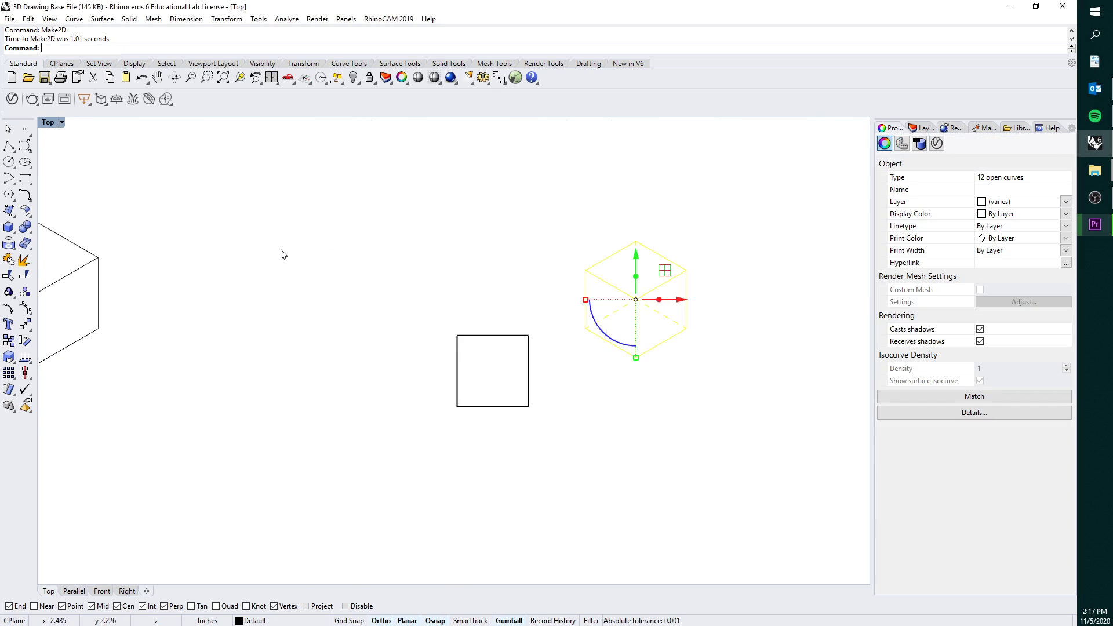
scroll(348, 255, "down", 3)
left_click_drag(589, 274, 366, 276)
key("Escape")
scroll(313, 264, "up", 3)
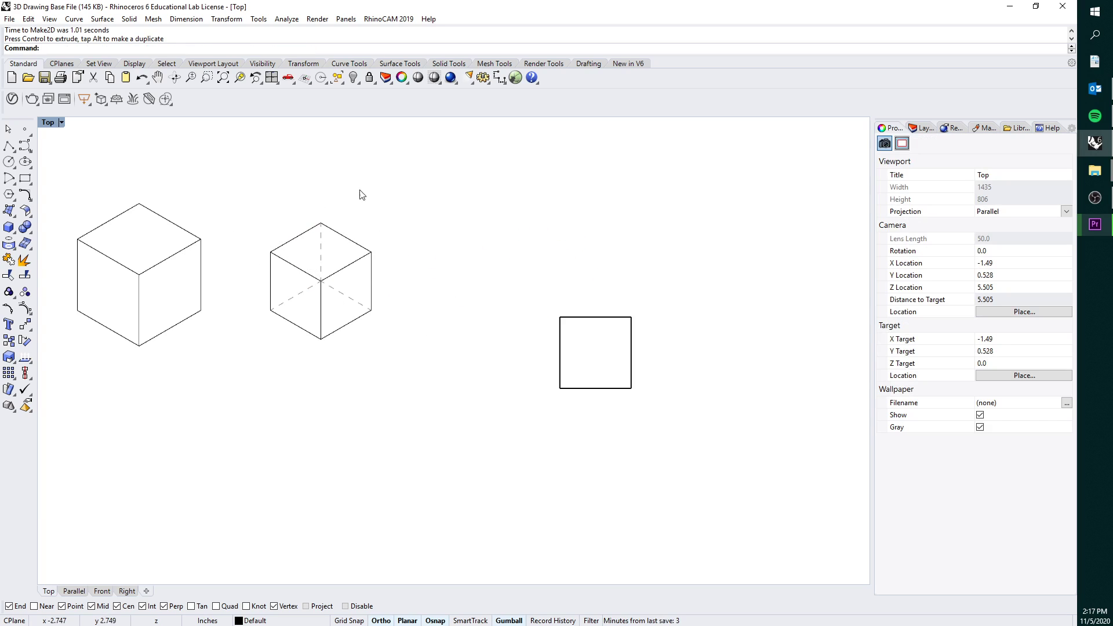
Scale the generated 2D drawing from its lower-left corner so its left vertical edge is 1 inch long
left_click_drag(426, 367, 261, 184)
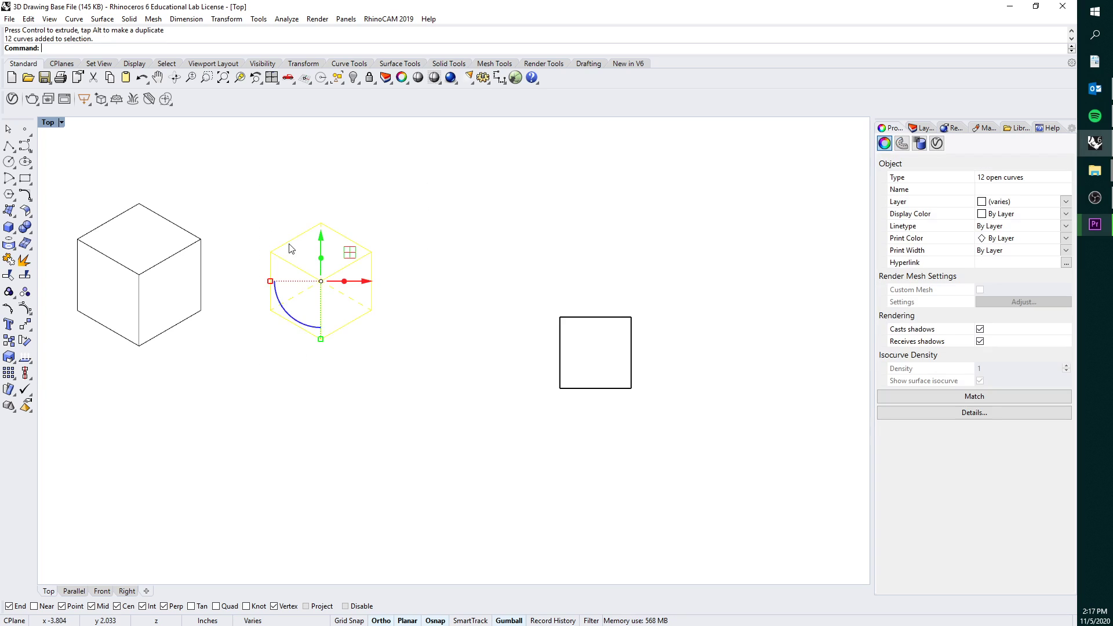
type("Scale")
key("Return")
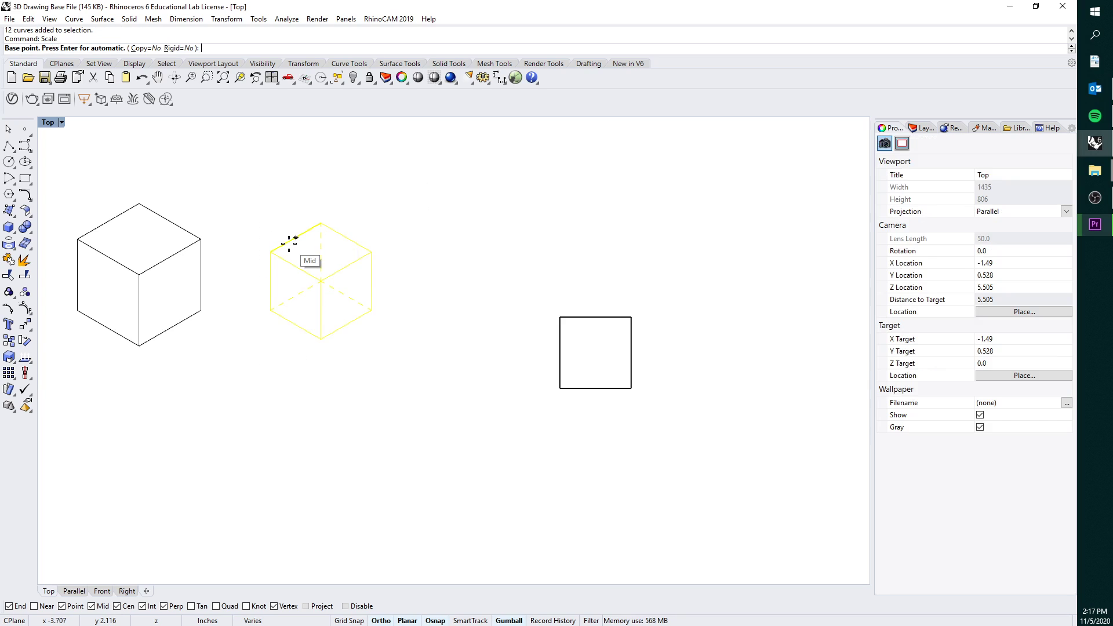
scroll(307, 303, "up", 3)
left_click(238, 314)
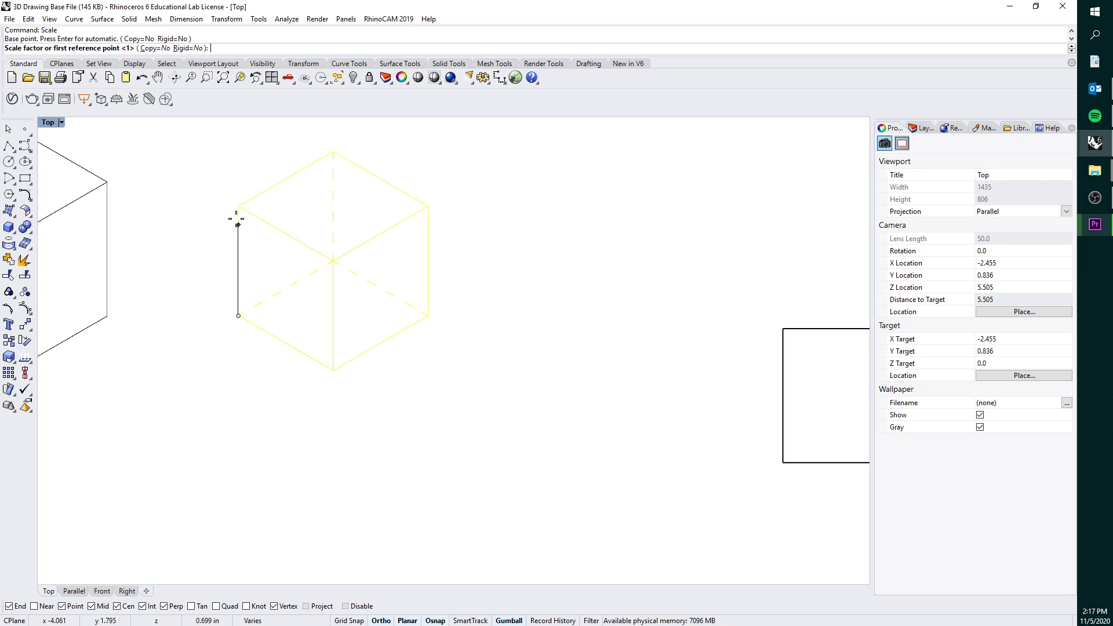
left_click(238, 206)
type("1")
key("Return")
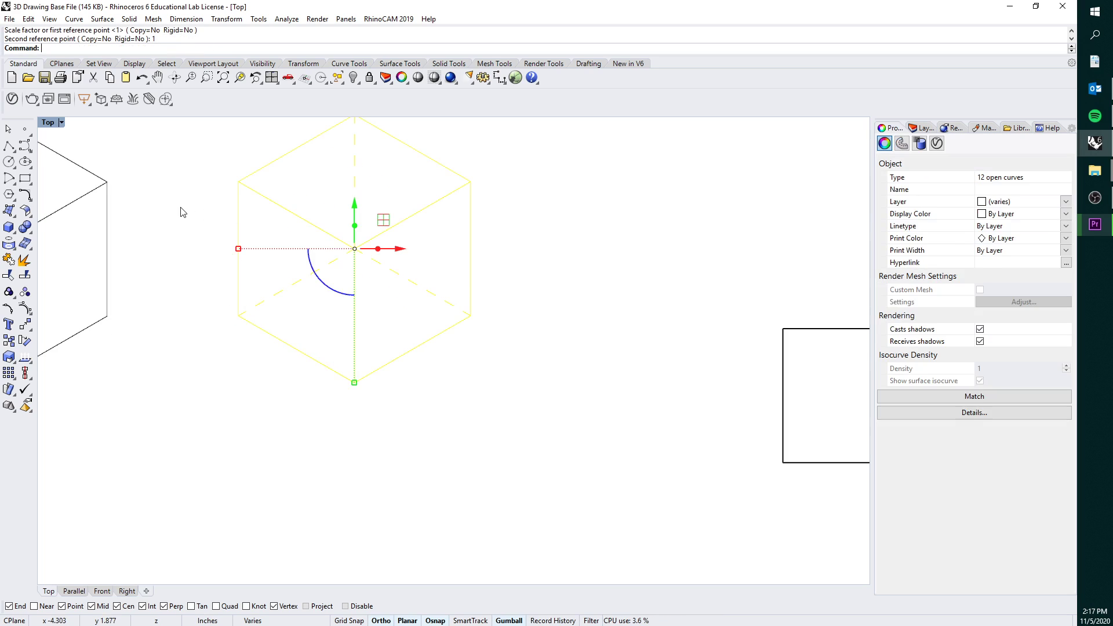
key("Escape")
scroll(285, 268, "down", 2)
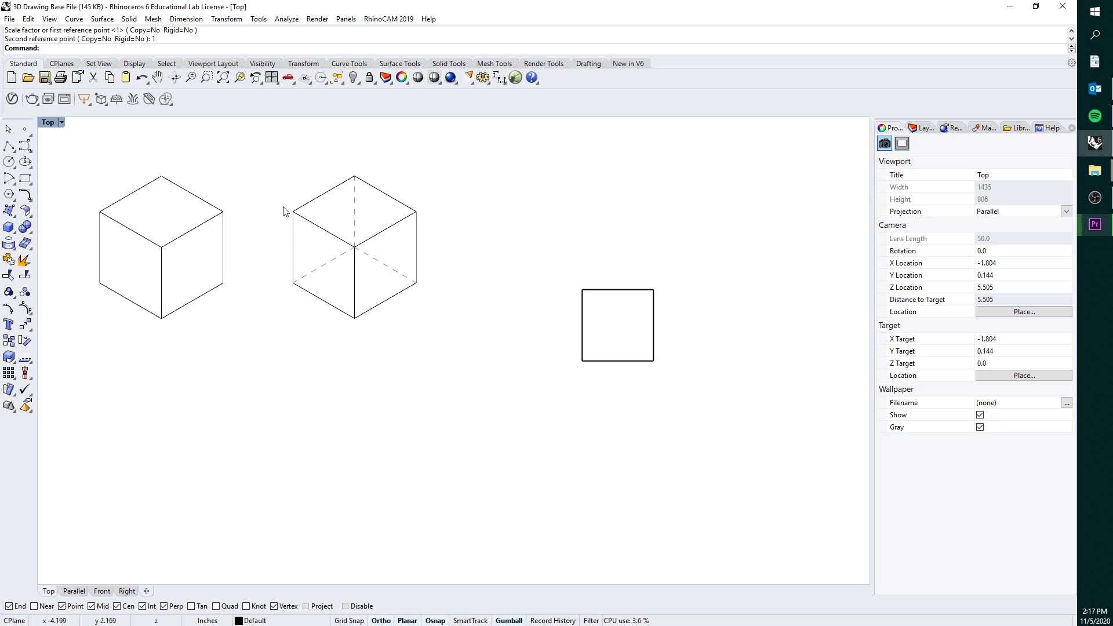
Measure the scaled drawing's back-left top edge, left vertical edge and front-left top edge
key("Return")
scroll(283, 207, "up", 1)
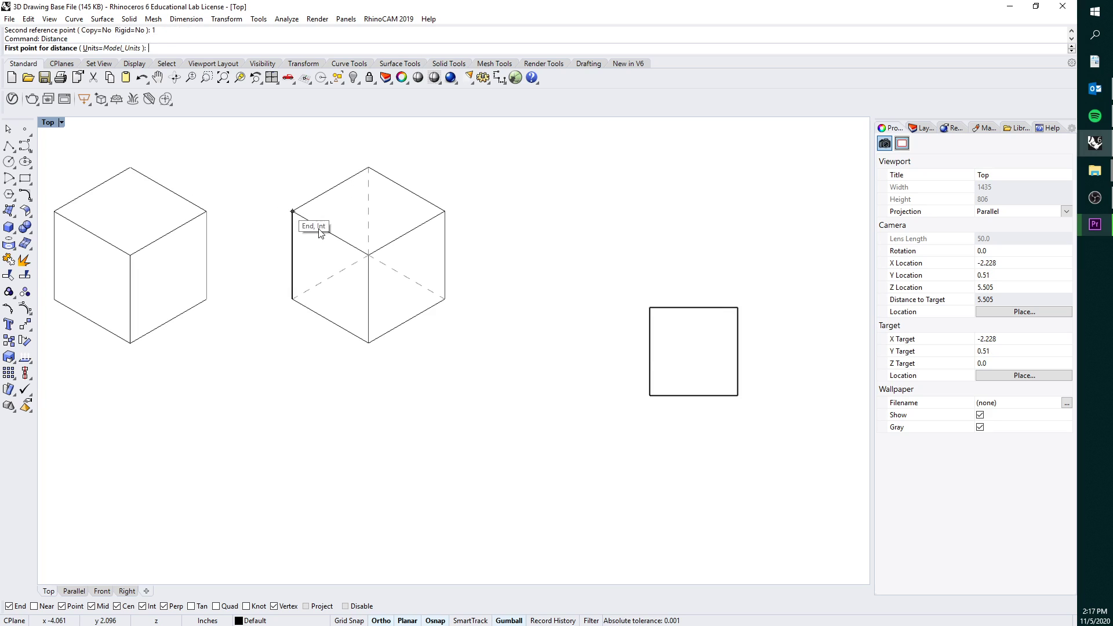
left_click(292, 211)
left_click(368, 168)
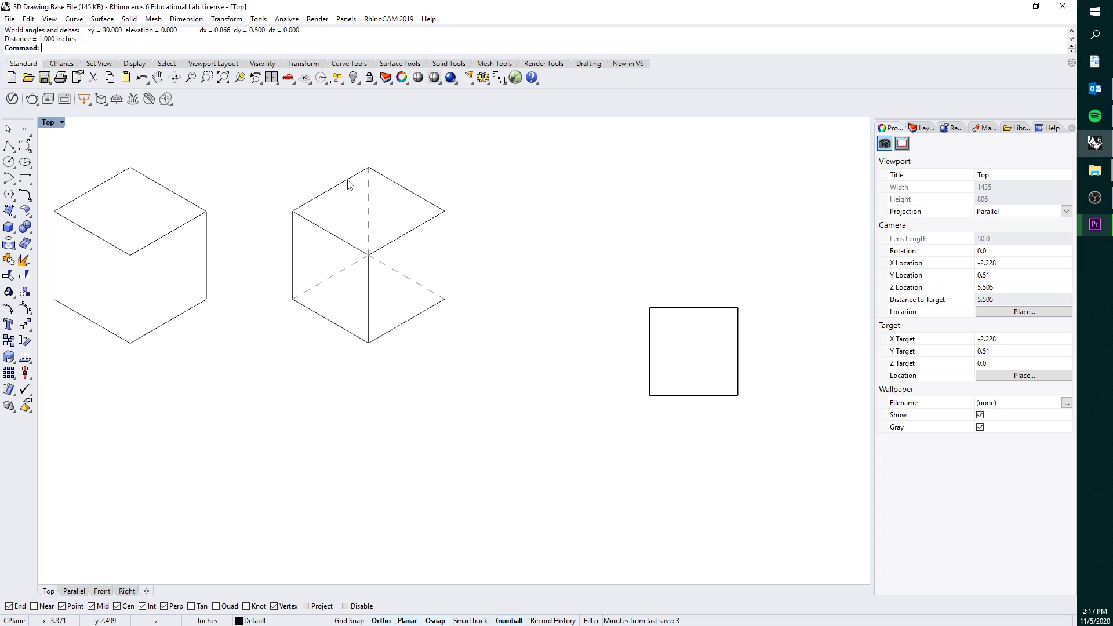
key("Return")
left_click(283, 209)
left_click(293, 298)
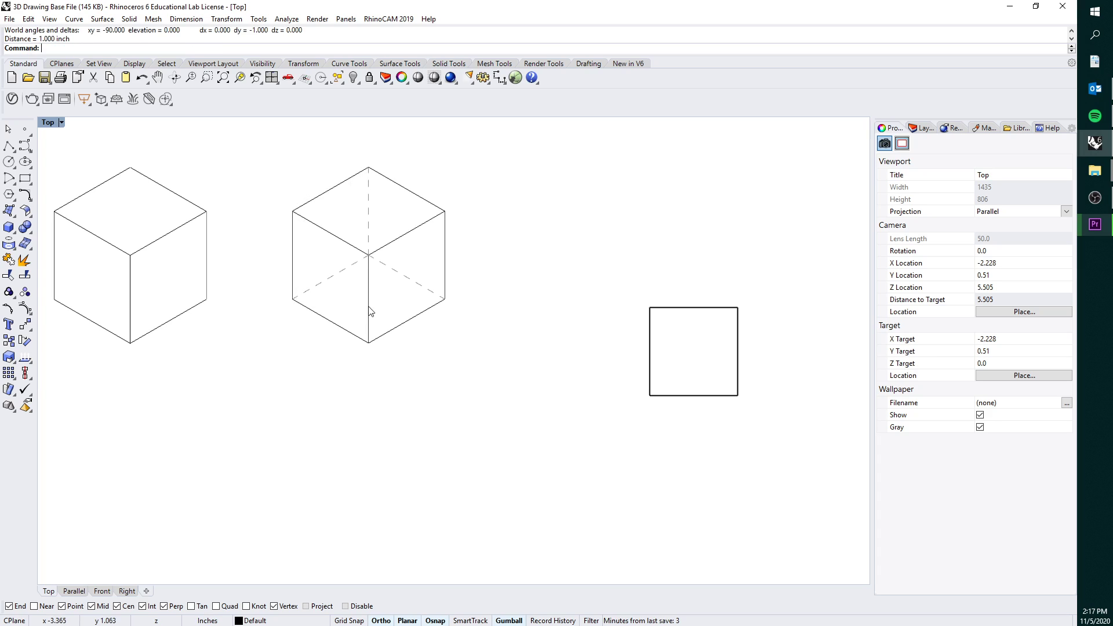
key("Return")
left_click(293, 213)
left_click(369, 255)
right_click_drag(273, 165, 264, 194)
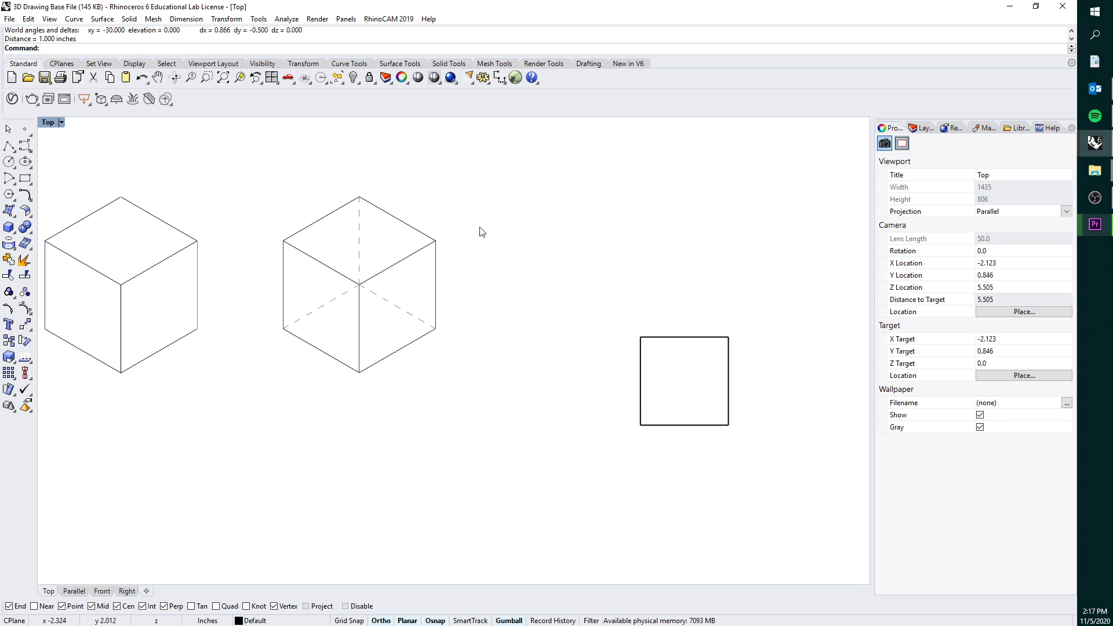
Move the six outer perimeter lines of the scaled 2D drawing to the Outline layer
left_click(919, 128)
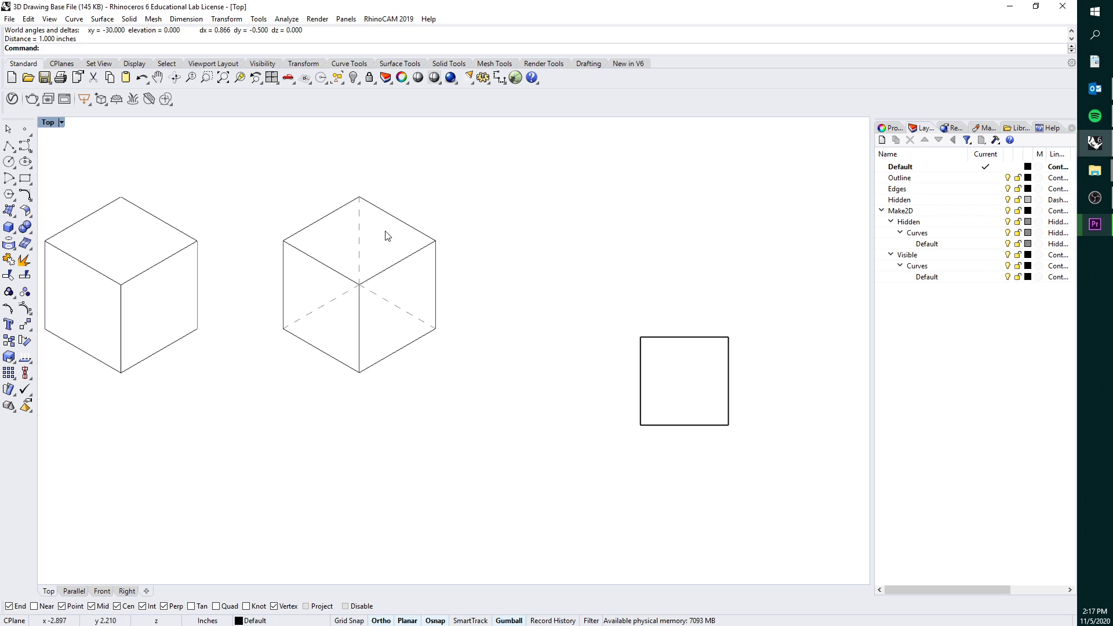
scroll(386, 232, "up", 4)
left_click(381, 199)
left_click(294, 208, "shift")
left_click_drag(249, 330, 217, 318, "shift")
left_click_drag(288, 457, 269, 395, "shift")
left_click_drag(439, 458, 398, 390, "shift")
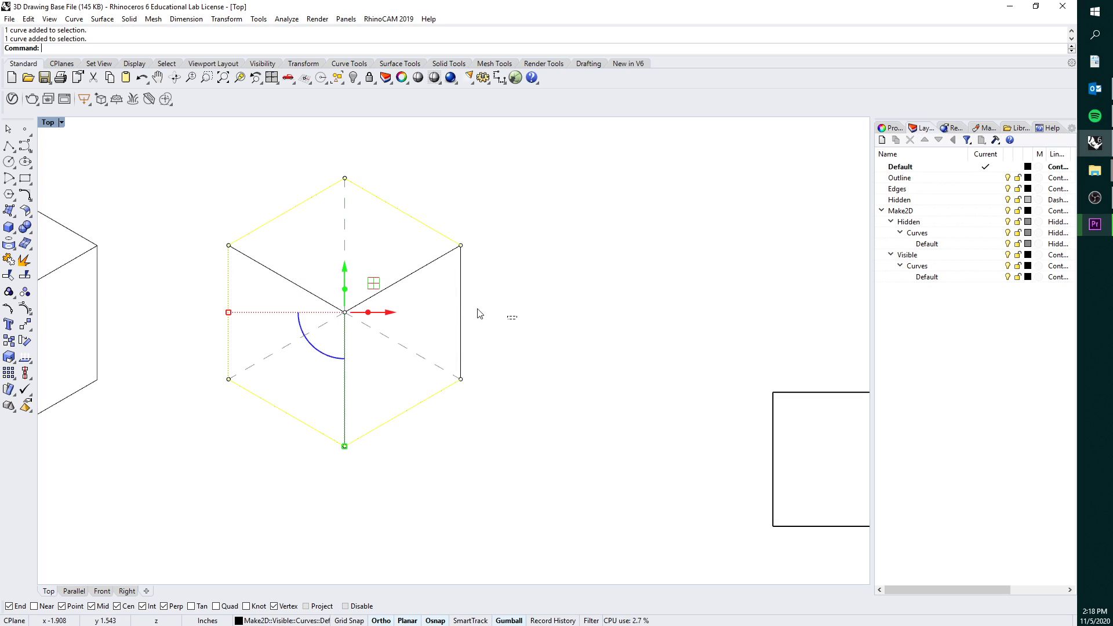
right_click(905, 178)
left_click(956, 380)
key("Escape")
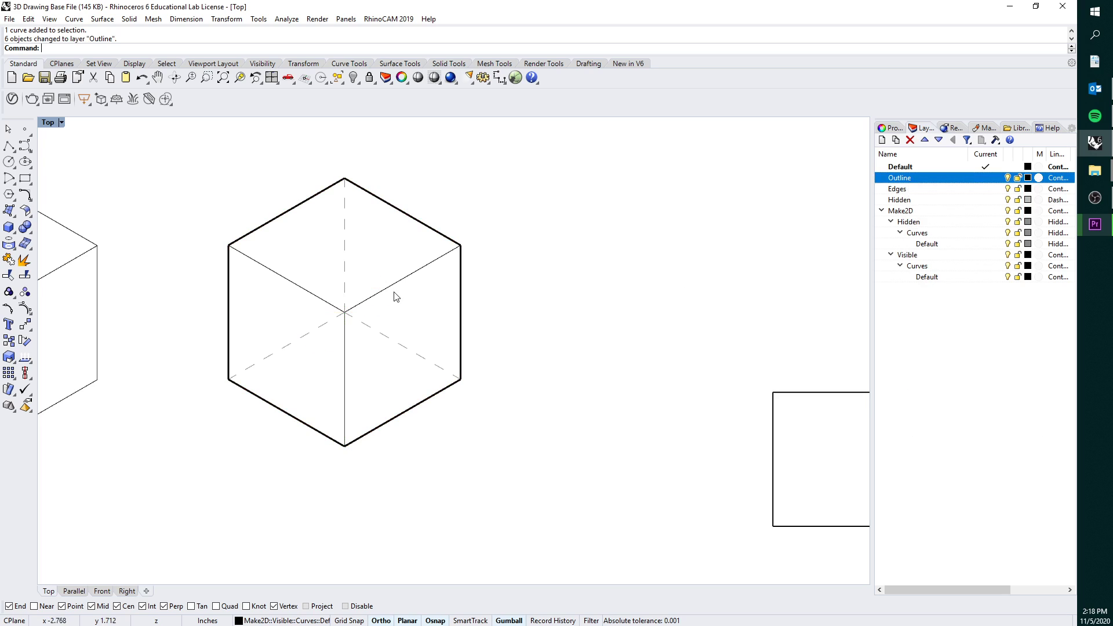
Move the three solid inner lines of the generated 2D cube drawing to the Edges layer
scroll(392, 293, "up", 2)
left_click_drag(430, 313, 392, 254)
left_click_drag(275, 312, 252, 266, "shift")
left_click_drag(358, 395, 298, 374, "shift")
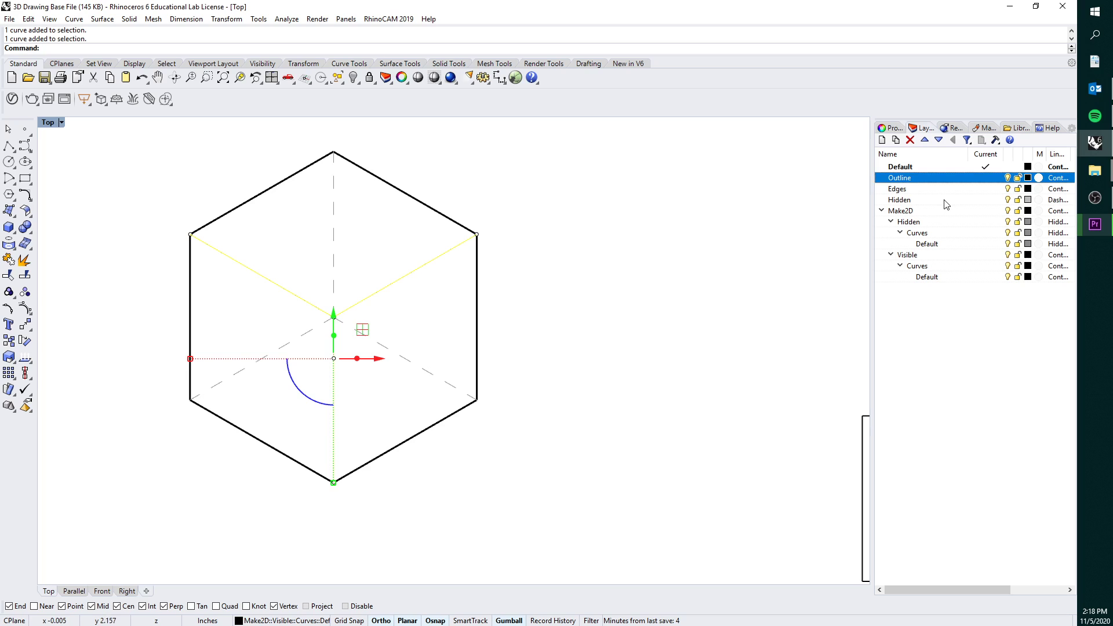
right_click(918, 191)
left_click(957, 391)
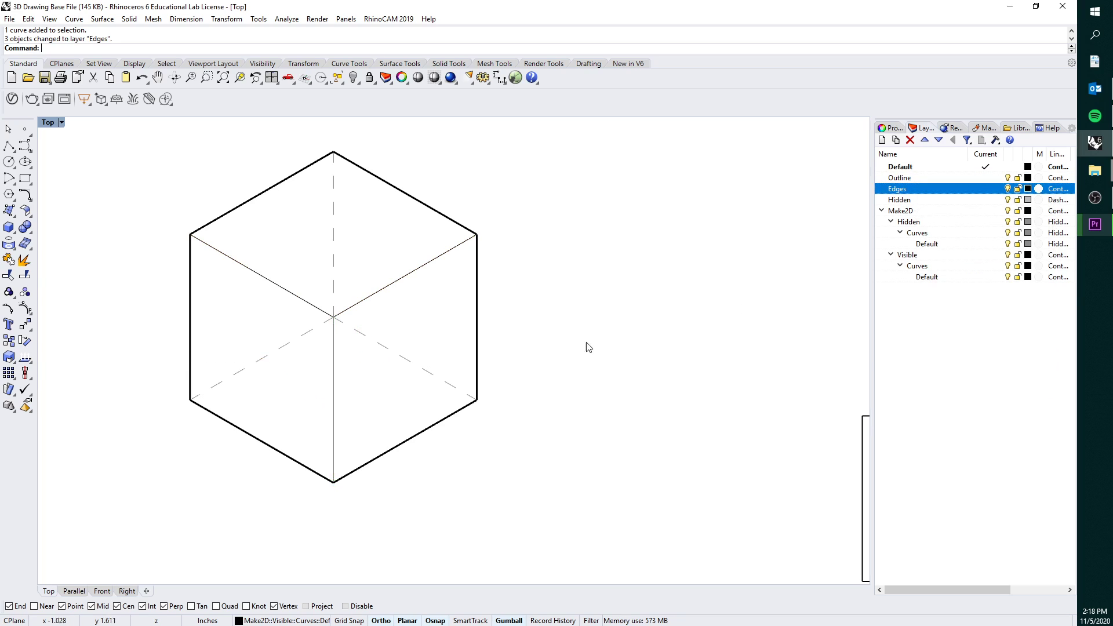
Move the three dashed inner lines of the generated 2D cube drawing to the Hidden layer
left_click_drag(439, 393, 415, 345)
left_click_drag(360, 268, 323, 252, "shift")
left_click_drag(291, 403, 252, 332, "shift")
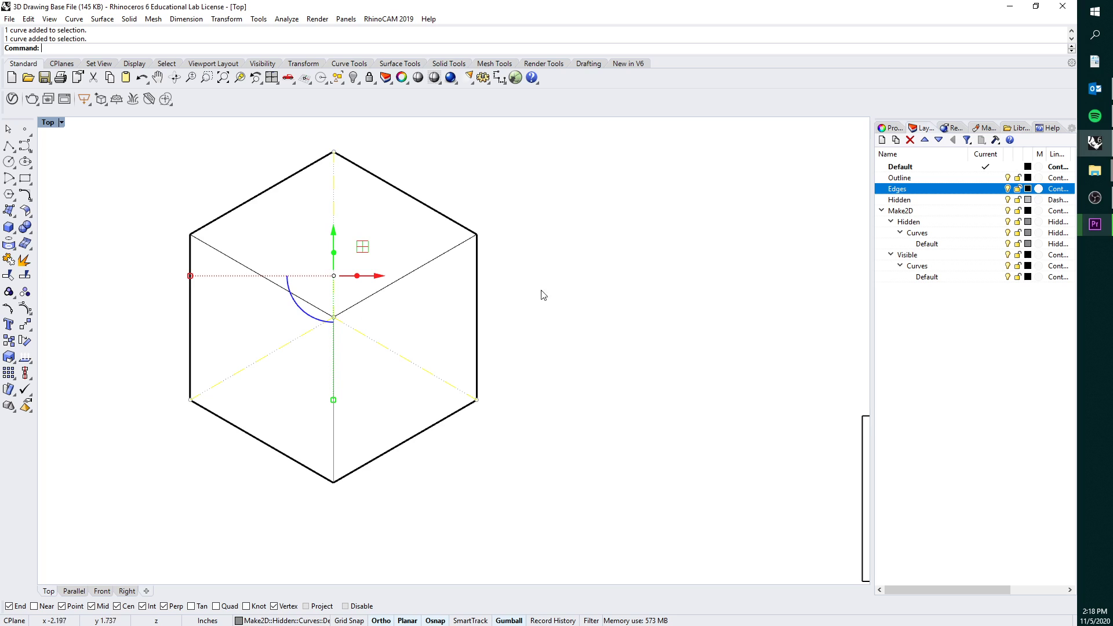
right_click(914, 202)
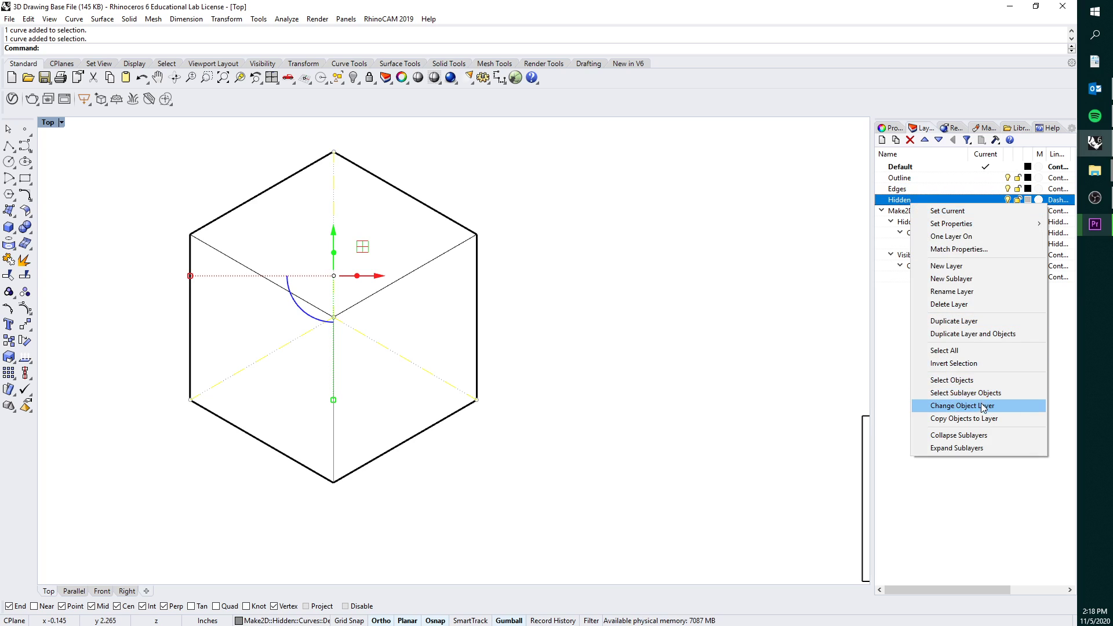
left_click(956, 403)
scroll(531, 323, "down", 2)
Delete the three dashed hidden lines from the generated 2D cube drawing
scroll(450, 336, "up", 3)
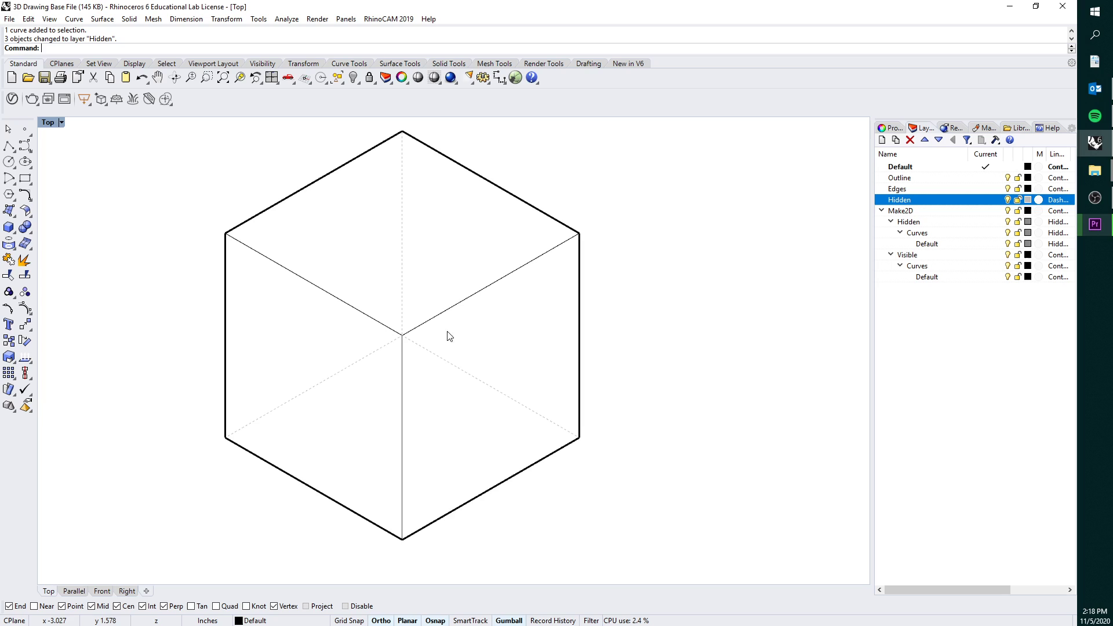
left_click_drag(488, 400, 455, 342)
left_click_drag(425, 256, 388, 277, "shift")
left_click_drag(366, 380, 318, 351, "shift")
key("Delete")
scroll(328, 349, "down", 4)
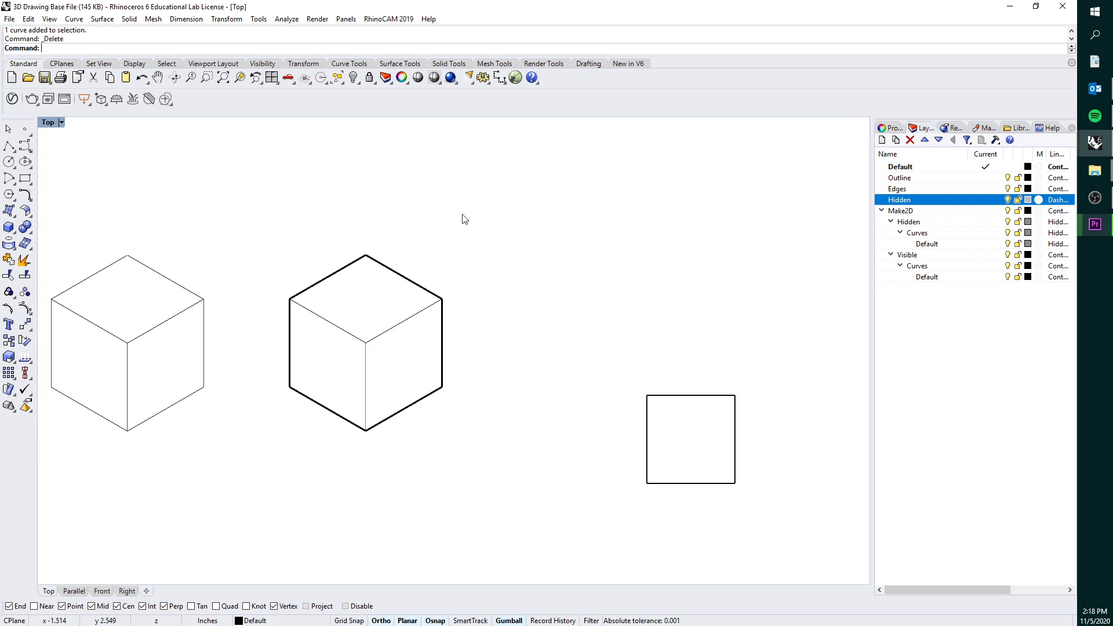
Copy the solid cube straight up in the Top view, leaving a gap between the two cubes
right_click_drag(263, 351, 323, 342)
scroll(480, 374, "down", 6)
right_click_drag(549, 368, 420, 345)
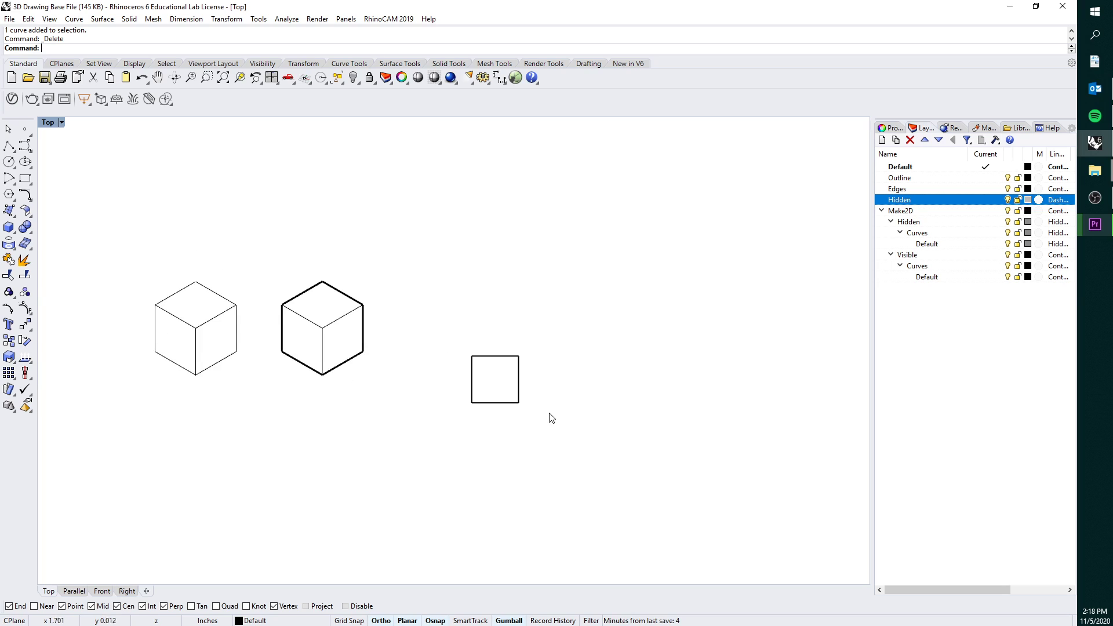
left_click_drag(543, 417, 504, 352)
type("copy")
key("Return")
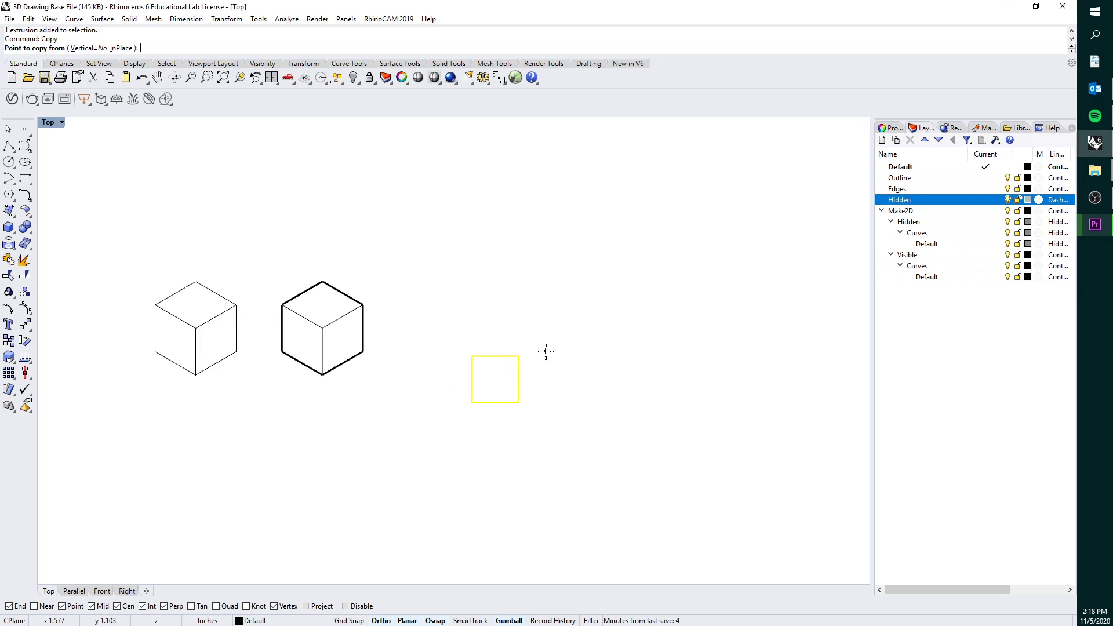
left_click(545, 352)
left_click(546, 261)
key("Return")
Copy the upper solid cube horizontally to its right, leaving a small gap between them
left_click_drag(546, 325, 497, 290)
key("Return")
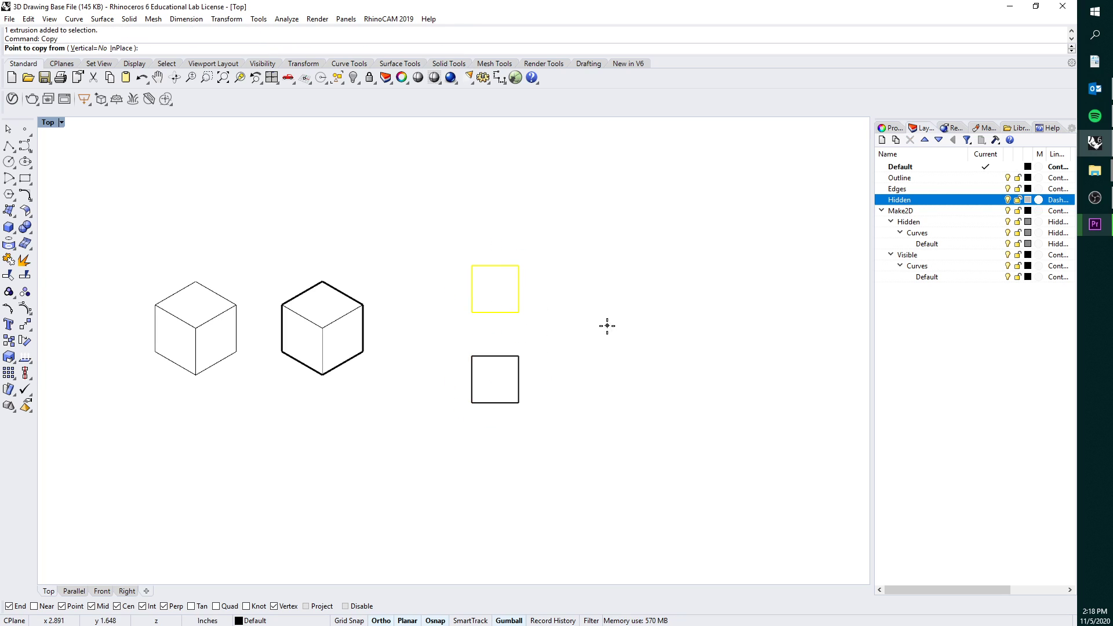
left_click(607, 326)
left_click(678, 324)
key("Return")
Move the right-hand solid cube down so it sits vertically between the other two cubes
left_click(558, 294)
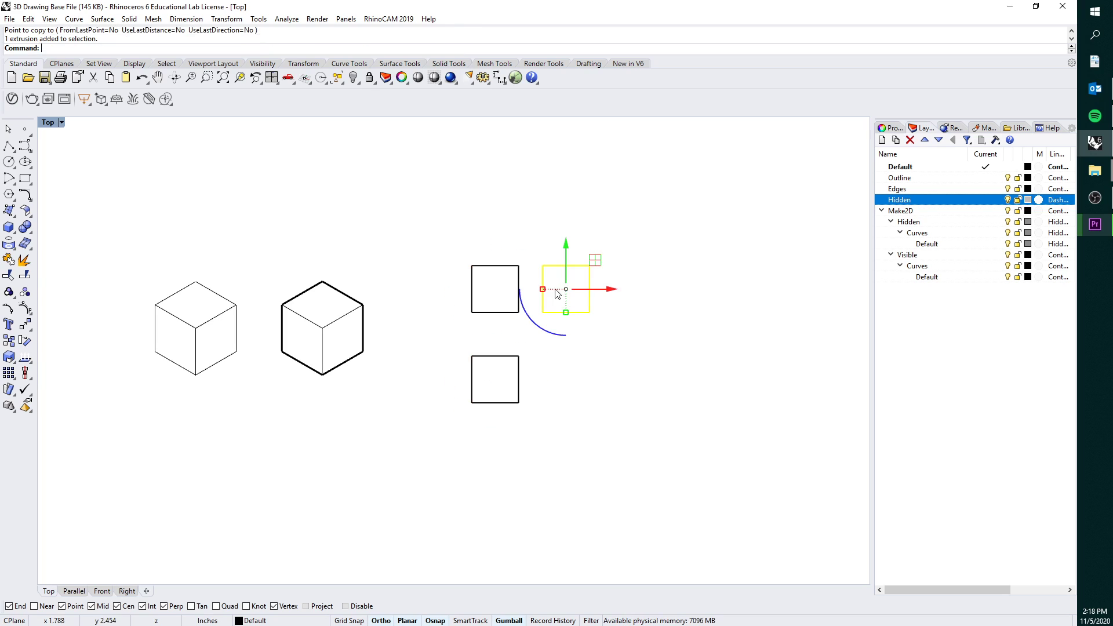
left_click_drag(564, 250, 564, 283)
left_click(624, 371)
left_click_drag(624, 416, 498, 249)
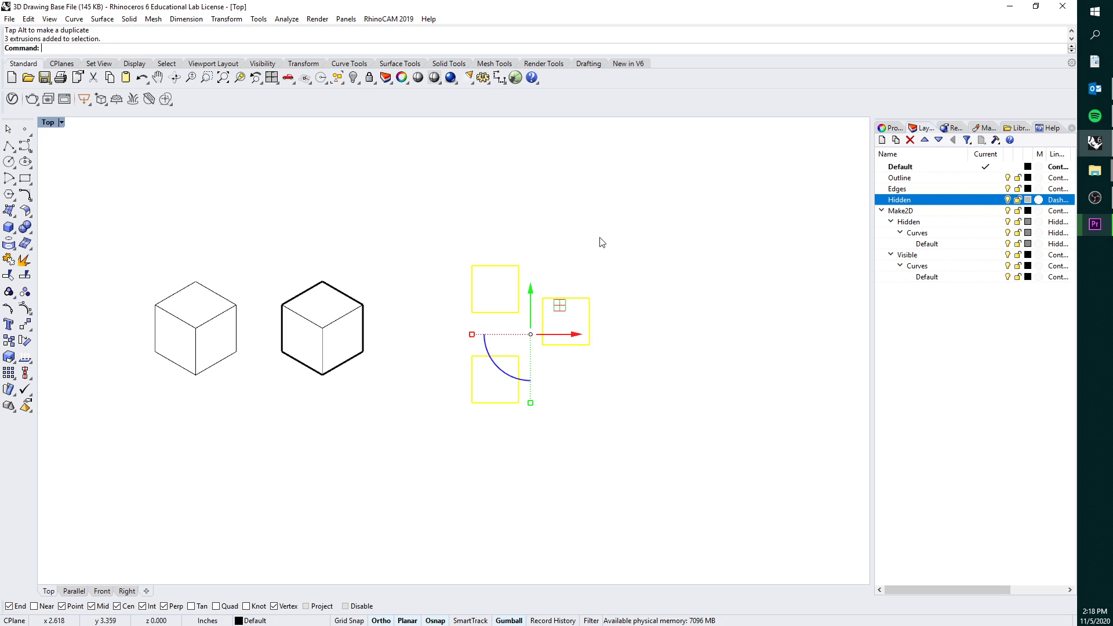
left_click(600, 238)
Return to the four-viewport layout and set the Parallel viewport to the SW isometric view
double_click(51, 123)
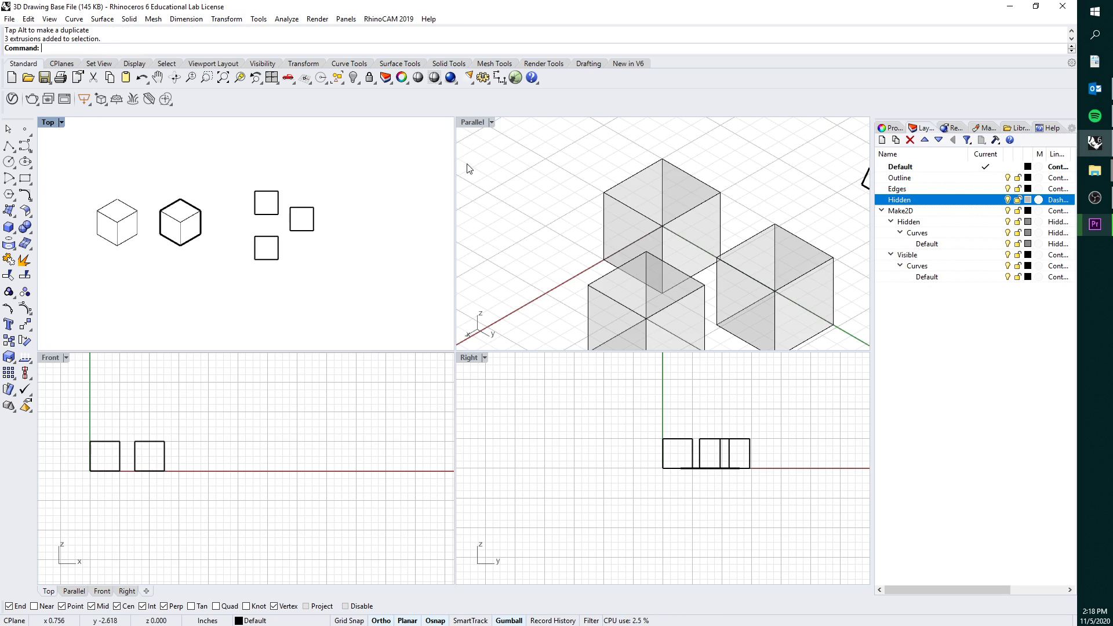
left_click(472, 124)
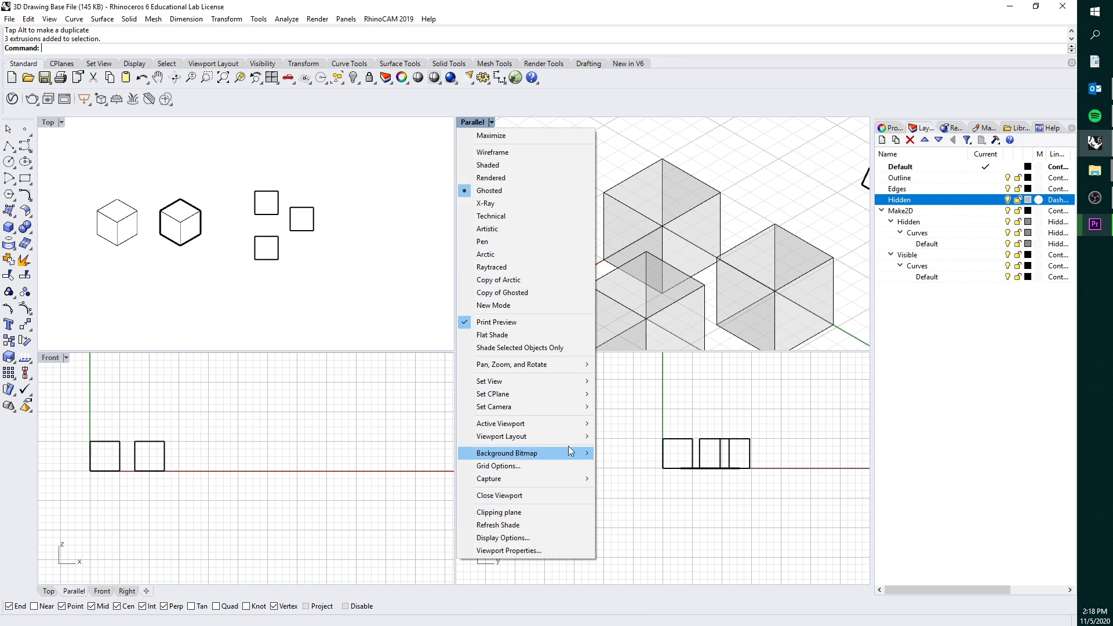
mouse_move(574, 388)
mouse_move(641, 499)
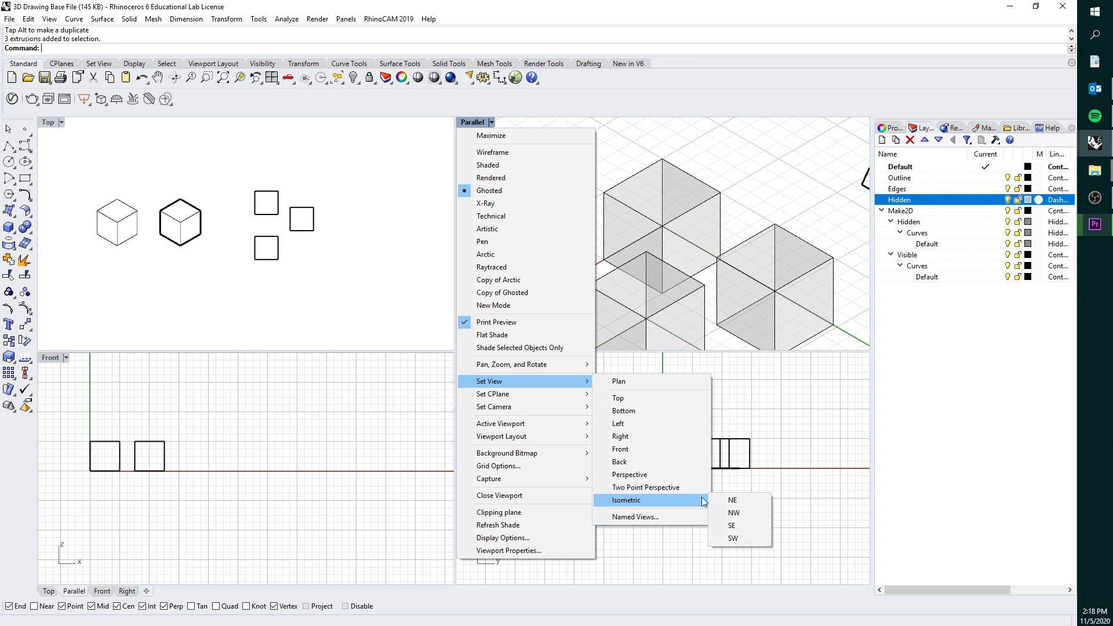
left_click(734, 538)
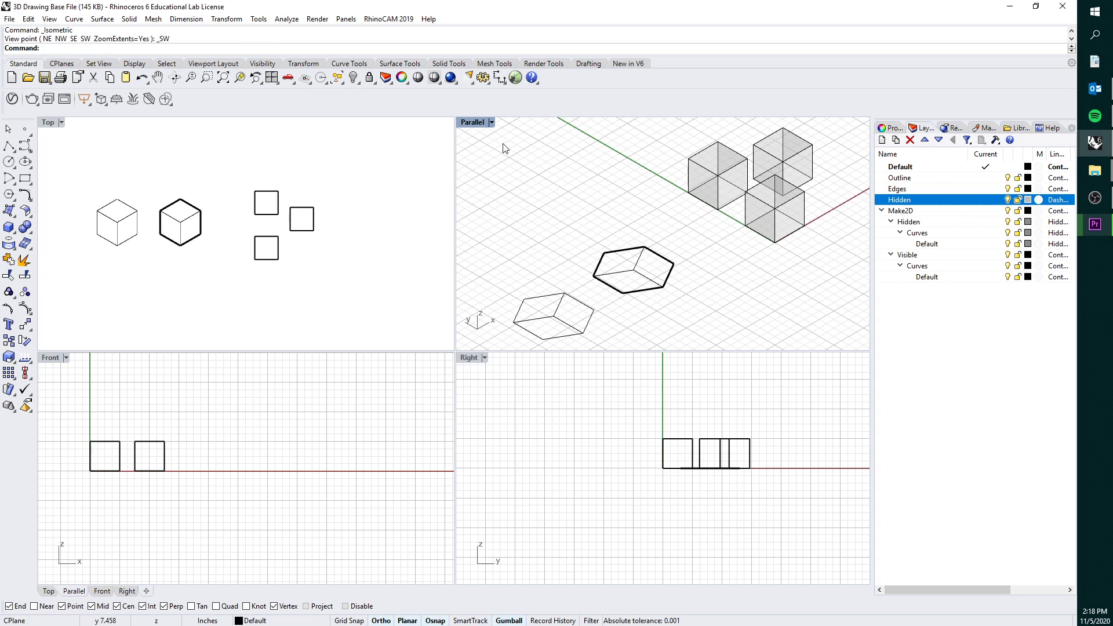
Run Make2D on the three solid cubes in the maximized Parallel viewport, using View projection, maintained source layers and hidden lines
double_click(480, 123)
right_click_drag(655, 200, 432, 263)
left_click_drag(502, 372, 308, 235)
type("e2D")
key("Return")
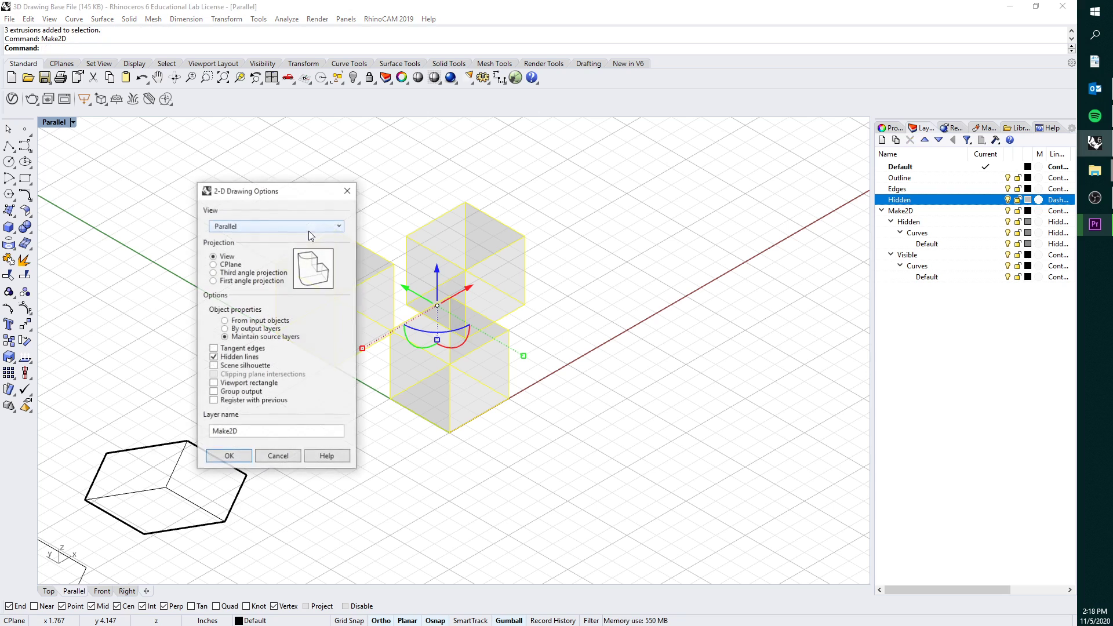
left_click(241, 456)
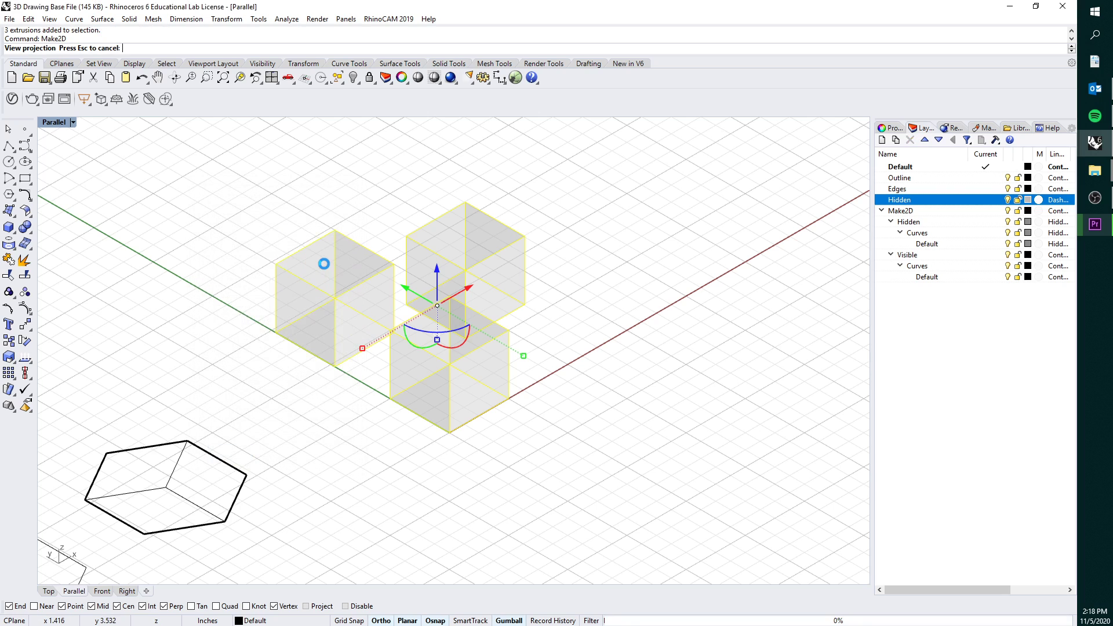
Switch to a maximized Top viewport and zoom in on the generated drawing of the three cubes
double_click(57, 127)
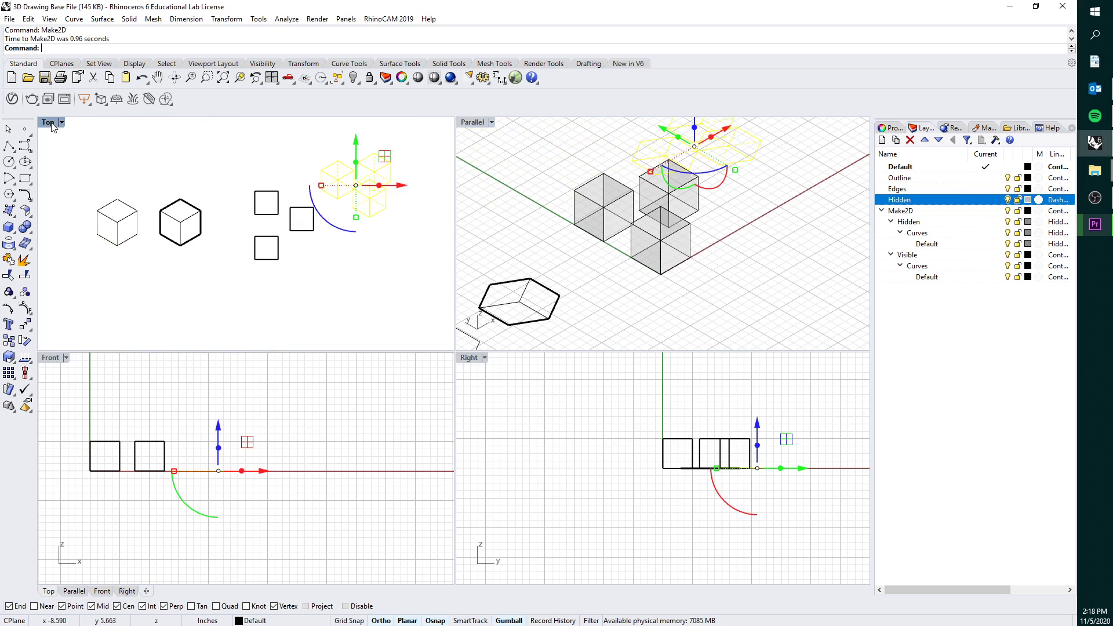
double_click(51, 122)
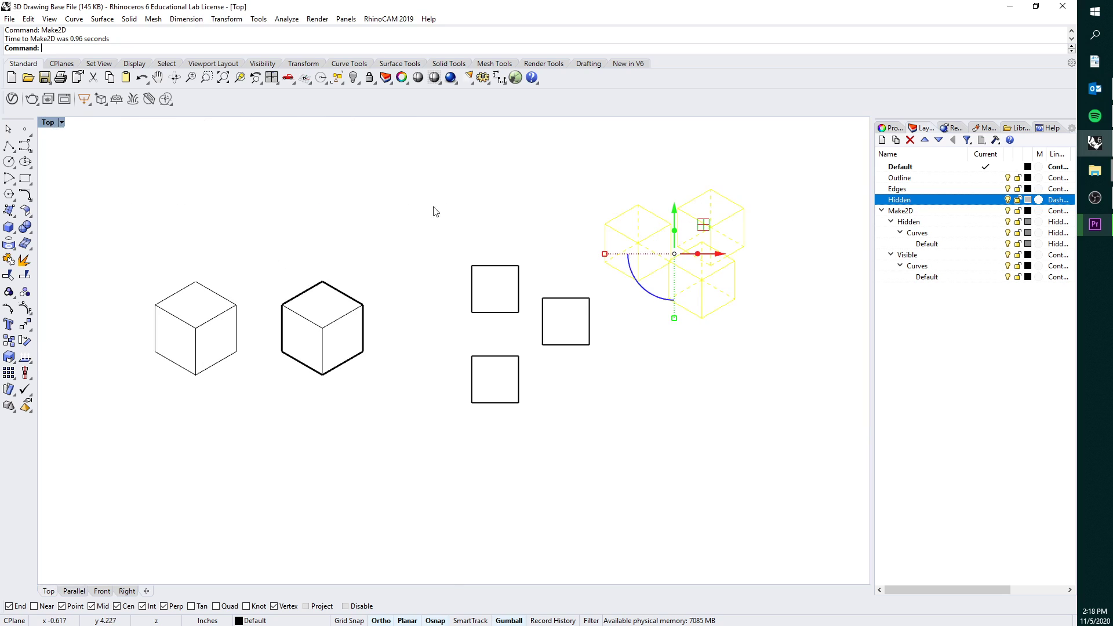
left_click(760, 268)
scroll(643, 252, "up", 5)
scroll(569, 263, "up", 5)
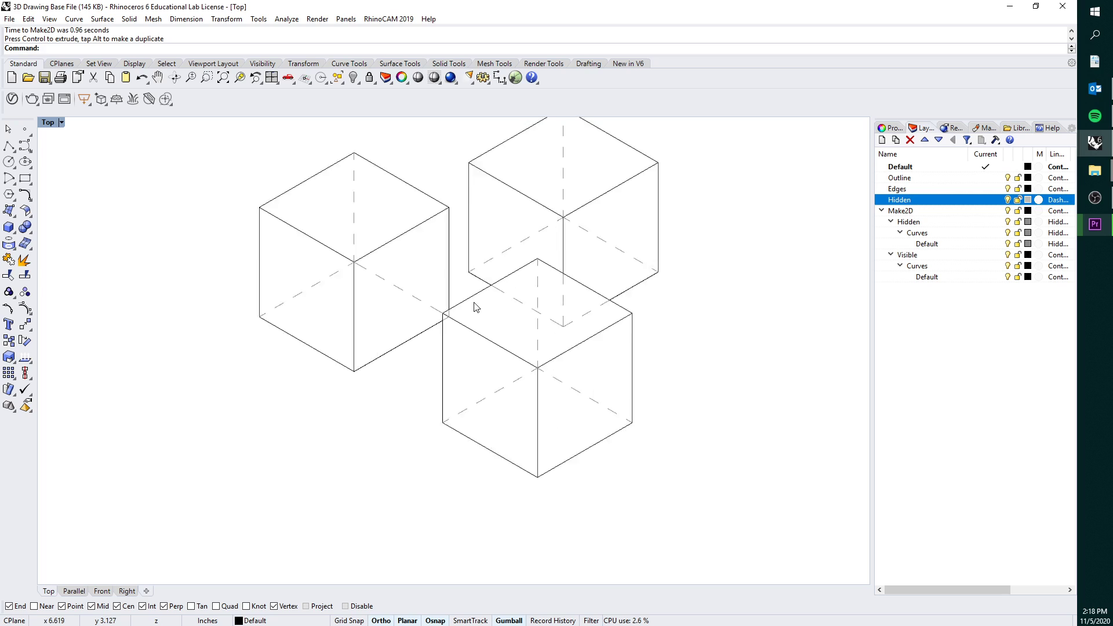
Examine where the lines of the three cubes overlap in the generated drawing
left_click(440, 307)
left_click(428, 299)
left_click(449, 325)
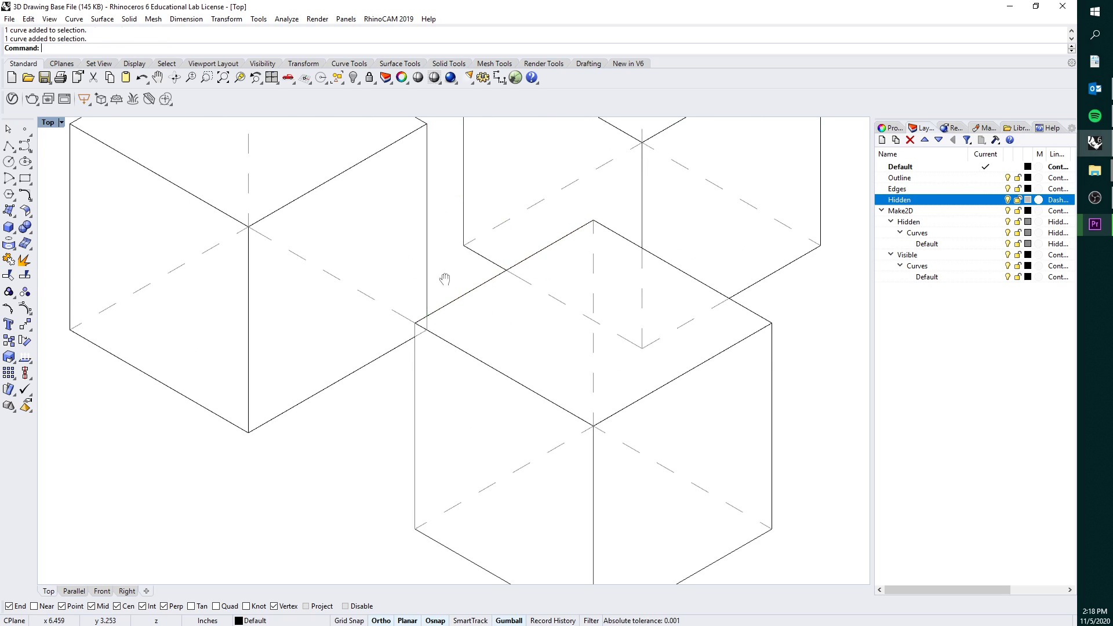
right_click_drag(444, 277, 440, 327)
scroll(438, 324, "down", 4)
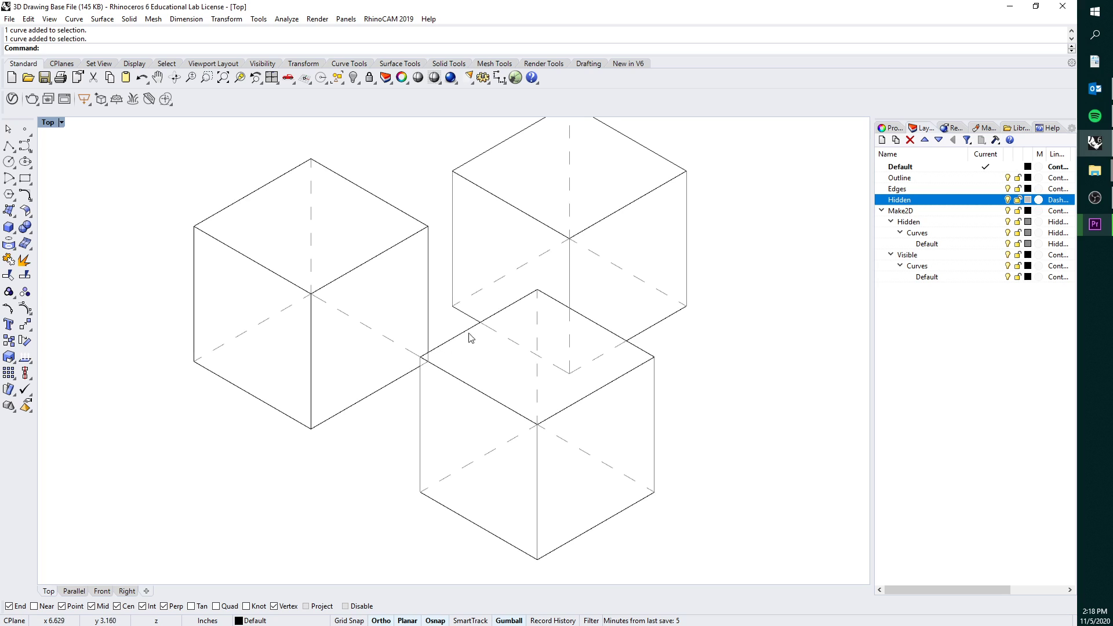
right_click_drag(479, 164, 471, 198)
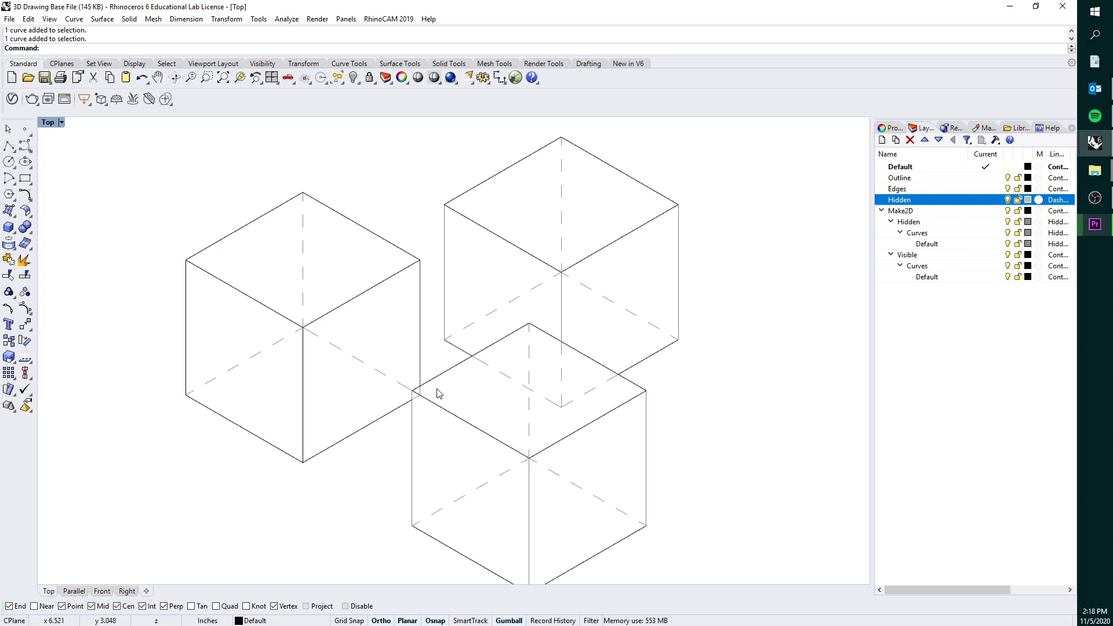
scroll(432, 393, "up", 2)
scroll(446, 396, "down", 2)
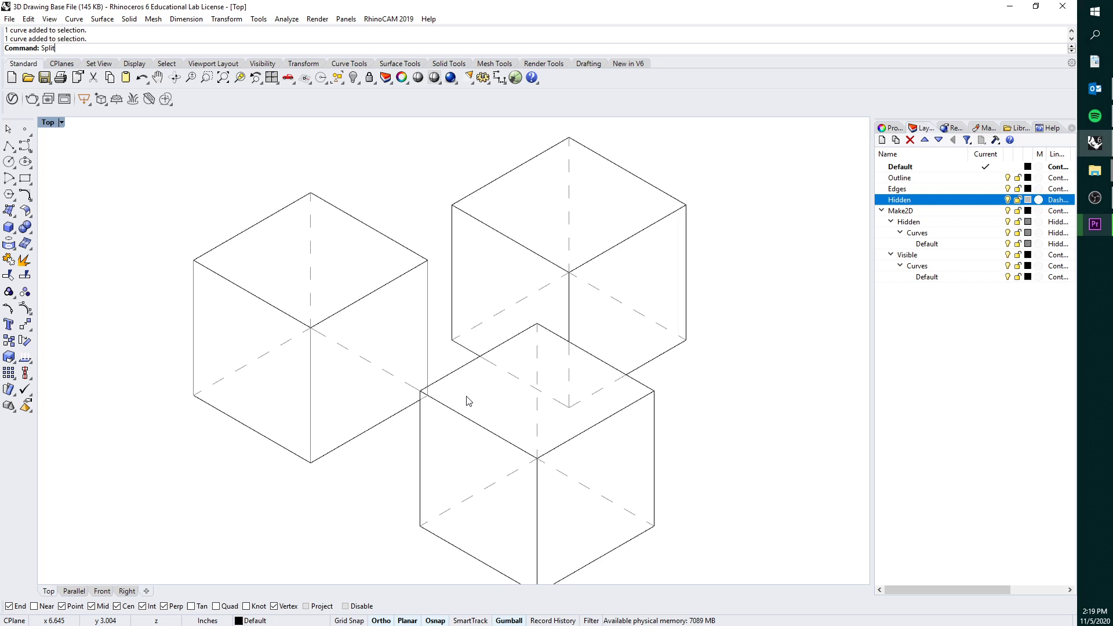
Split the front cube's upper-left, upper-right and left vertical edges where the lines of the neighbouring cubes meet them
key("Return")
left_click(453, 377)
left_click(423, 415)
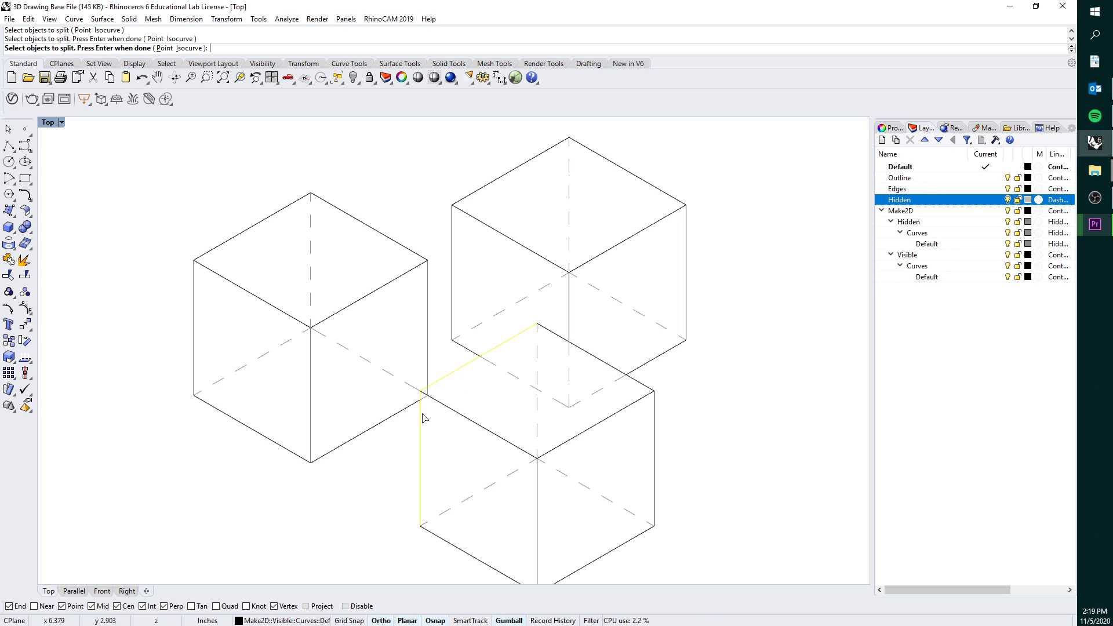
left_click(618, 372)
key("Return")
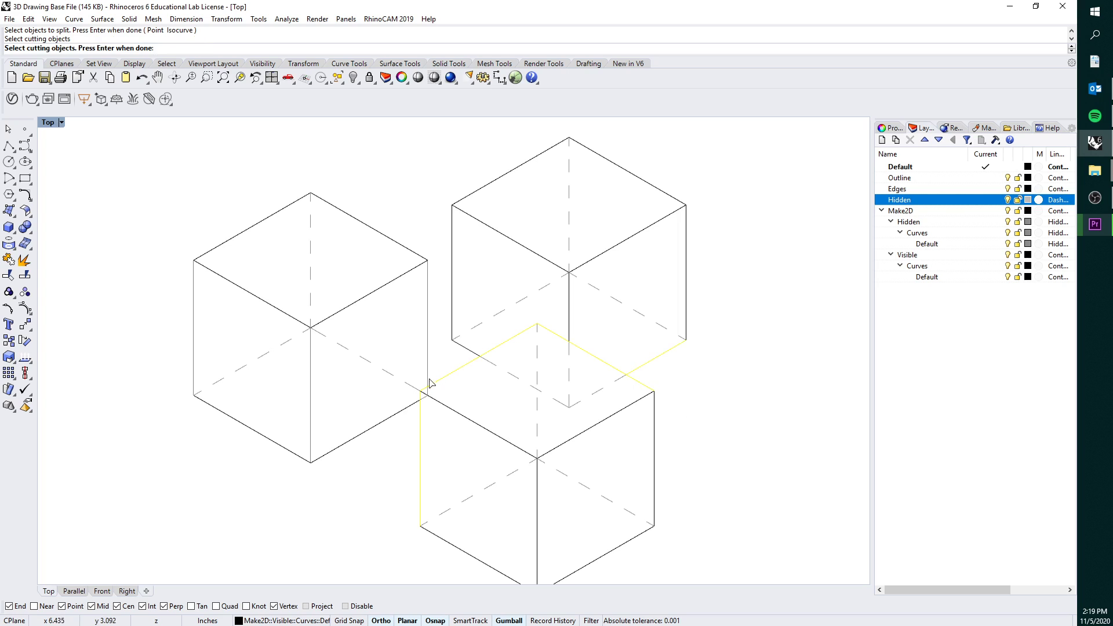
left_click(406, 408)
key("Return")
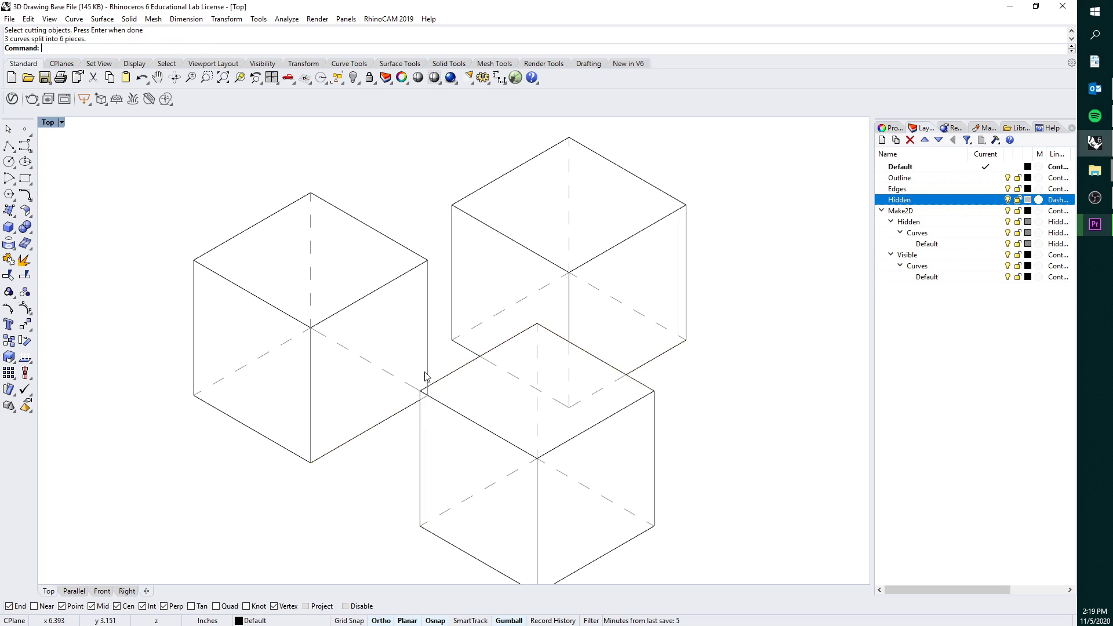
Split the longer piece of the front cube's upper-left edge where the back cube's lower-left edge meets it
left_click(427, 376)
left_click(440, 380, "shift")
left_click(470, 386)
left_click(472, 360)
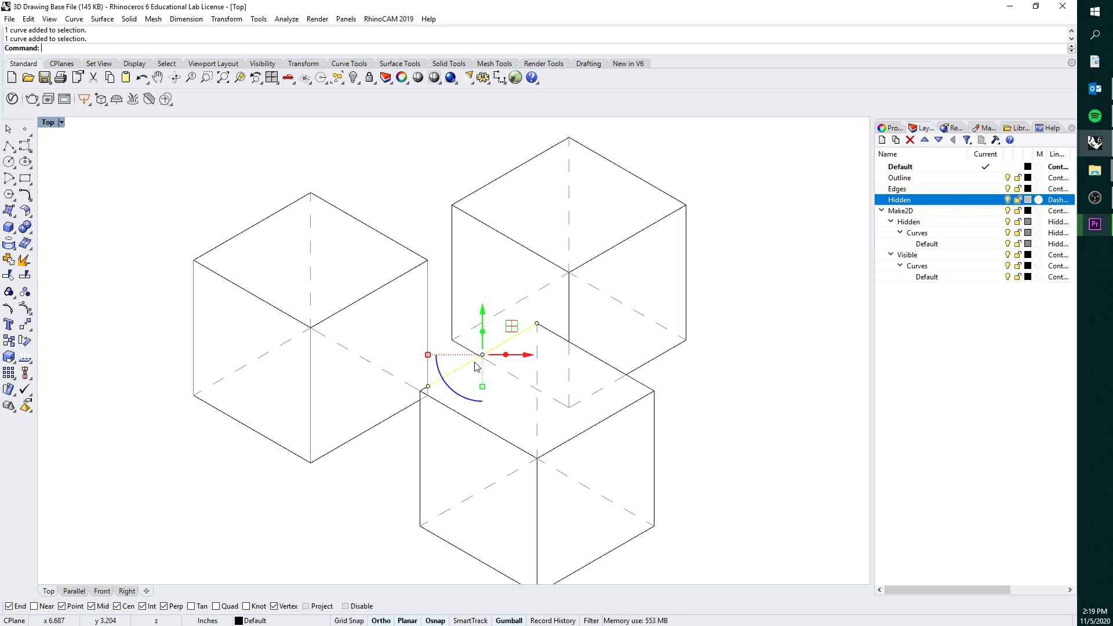
key("Return")
left_click(471, 351)
key("Return")
Select the back cube's outer perimeter lines together with the front cube's edge piece that links it to the left cube
left_click(467, 363)
scroll(466, 352, "up", 6)
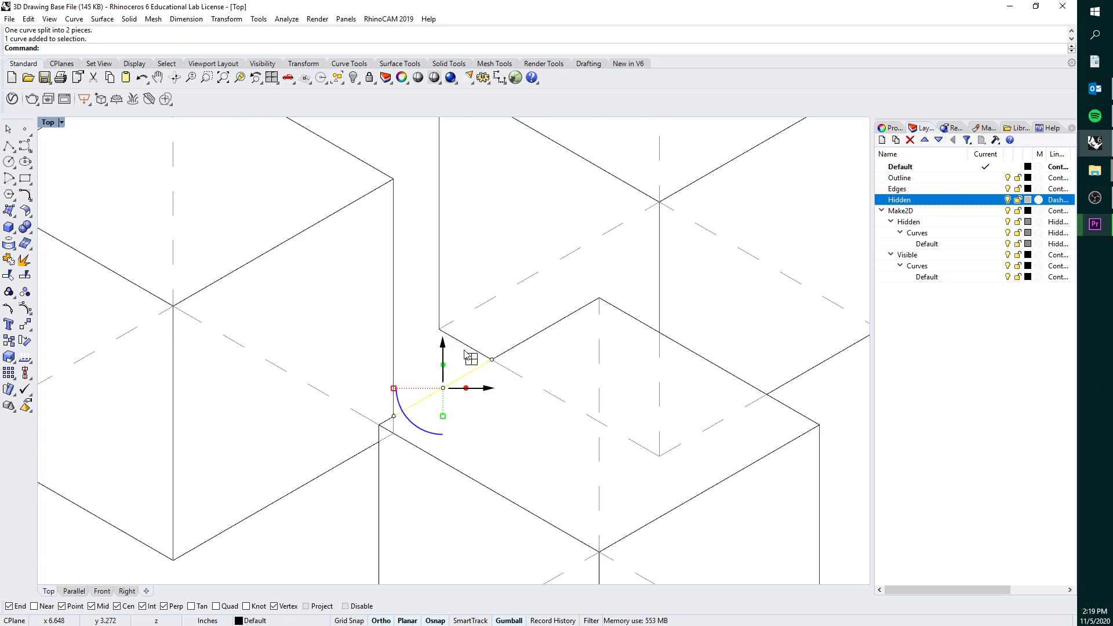
left_click(466, 346, "shift")
left_click(440, 264, "shift")
scroll(458, 253, "down", 2)
left_click(500, 168, "shift")
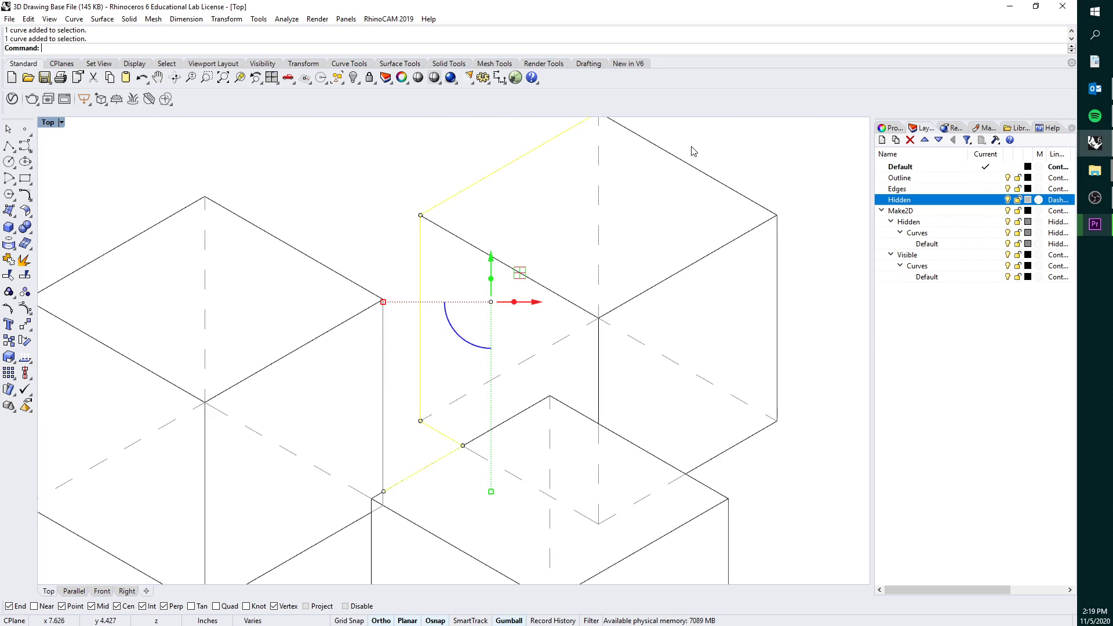
left_click(695, 169, "shift")
left_click(777, 301, "shift")
right_click_drag(758, 430, 748, 354)
left_click(726, 369, "shift")
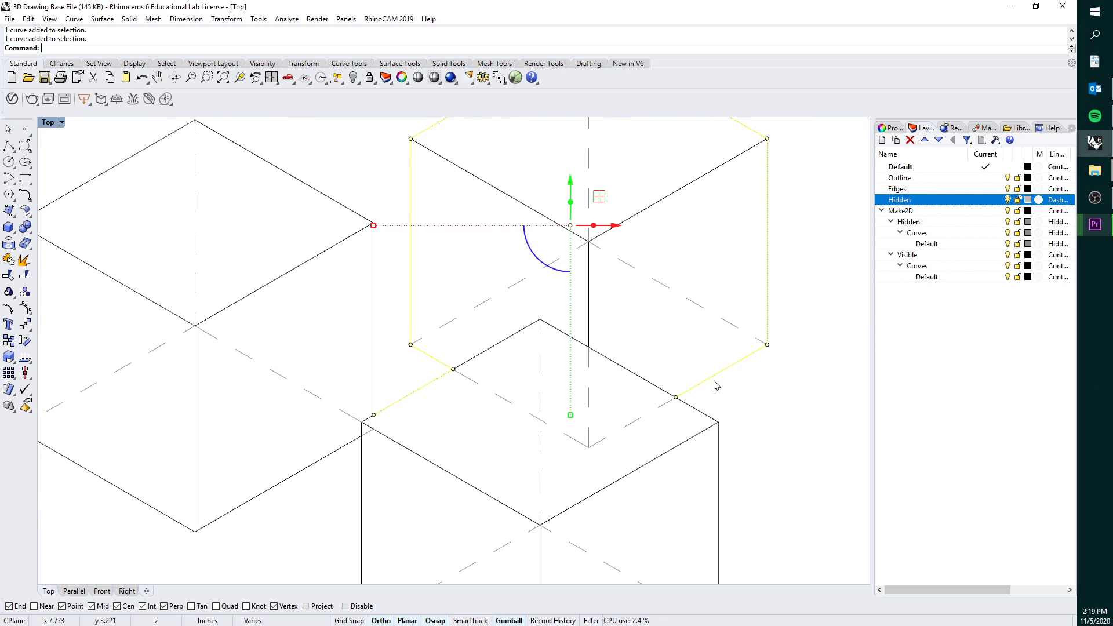
Add the front cube's outer perimeter to the selection: the short upper-right piece, right vertical edge and both bottom edges
left_click(701, 413, "shift")
left_click(705, 431, "shift")
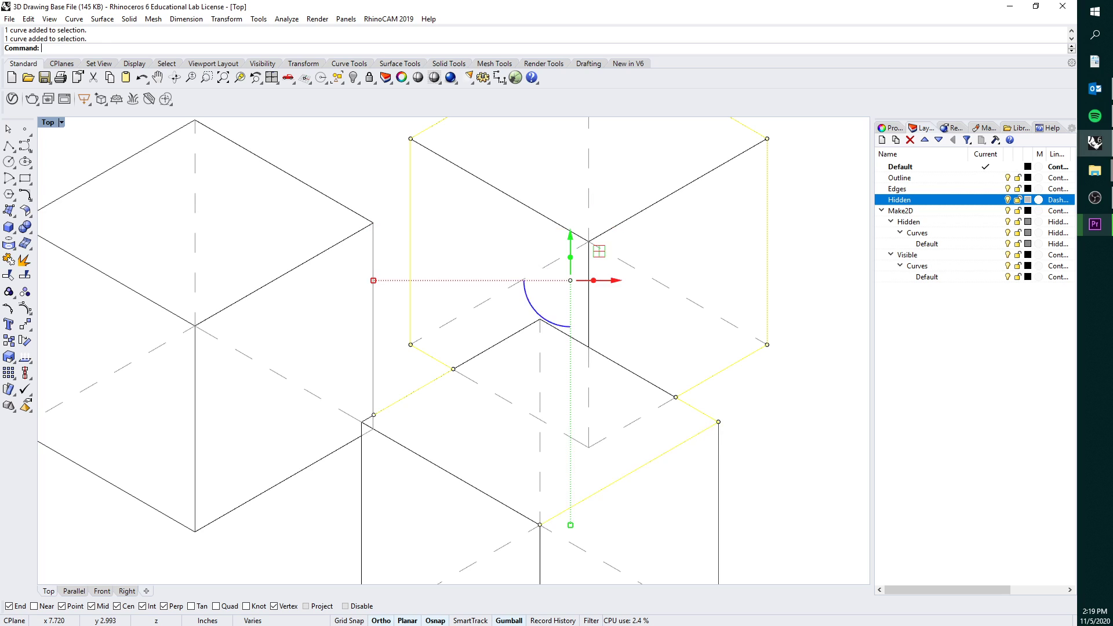
left_click(704, 431, "ctrl")
left_click(717, 443, "shift")
scroll(702, 433, "down", 4)
right_click_drag(677, 538, 694, 420)
left_click(700, 461, "shift")
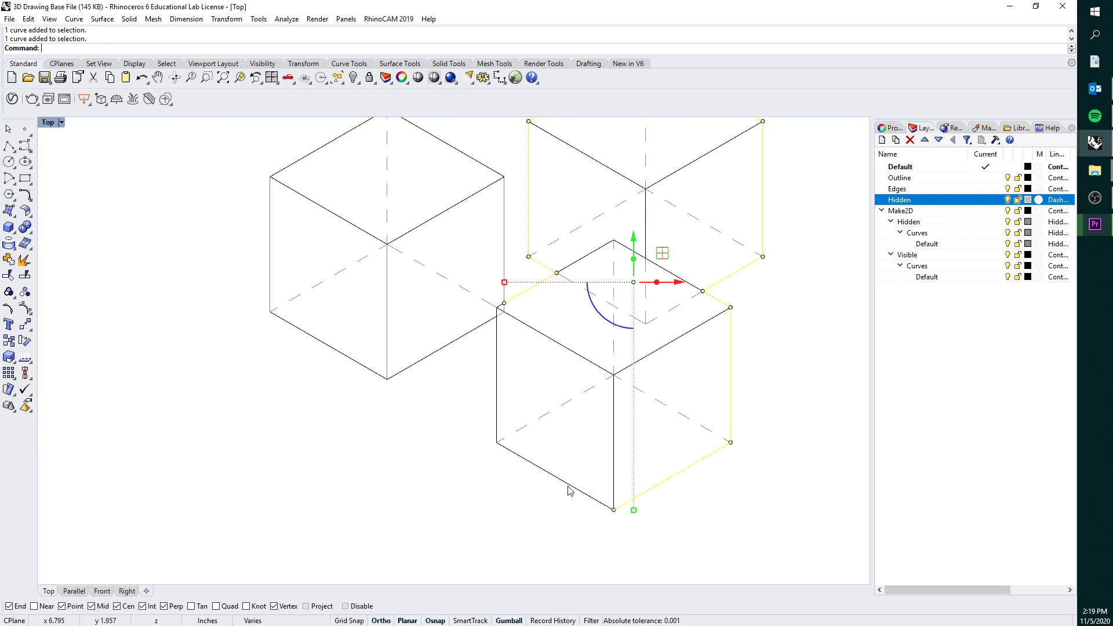
left_click(570, 486, "shift")
Add the front cube's remaining outline and the left cube's outer perimeter to the selection, and move all selected curves to the Outline layer
left_click(484, 329, "shift")
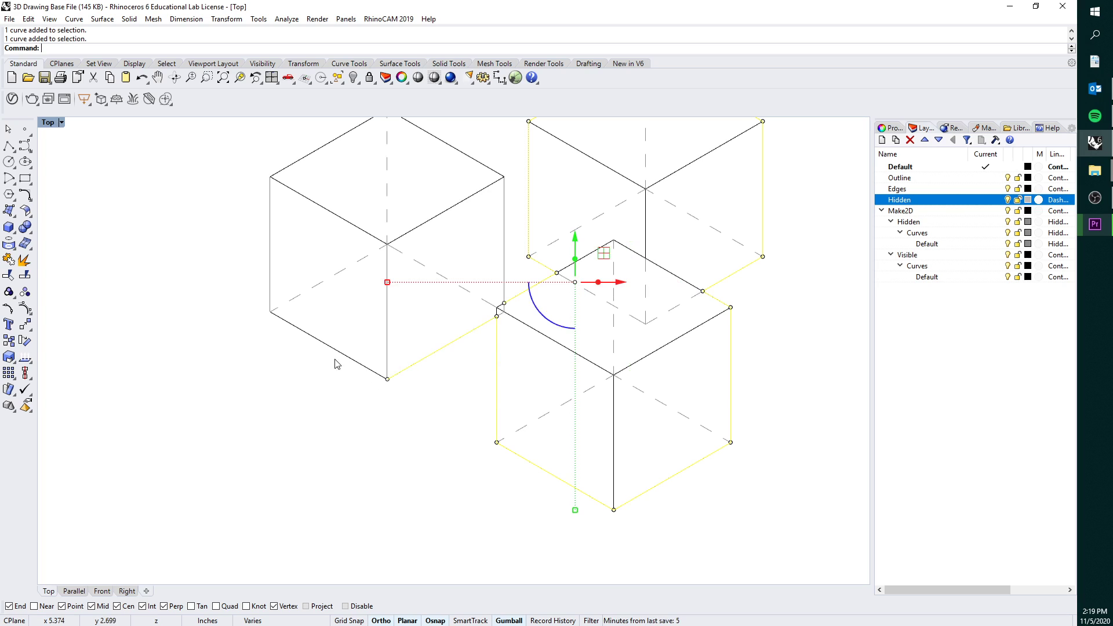
left_click(338, 351, "shift")
left_click(271, 240, "shift")
left_click(325, 145, "shift")
left_click(425, 132, "shift")
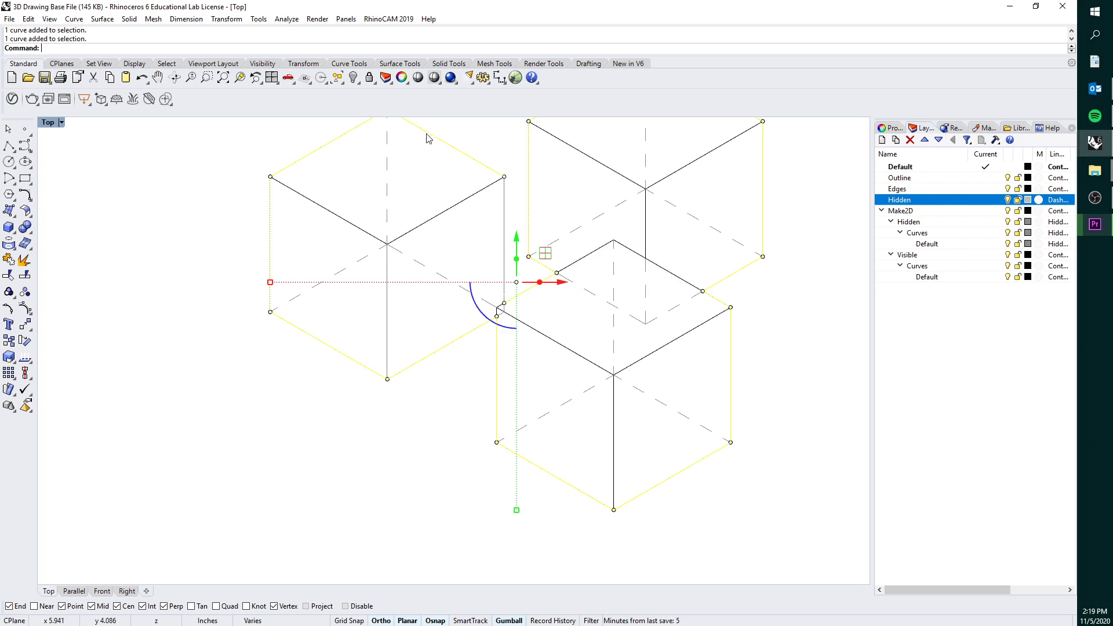
right_click(898, 178)
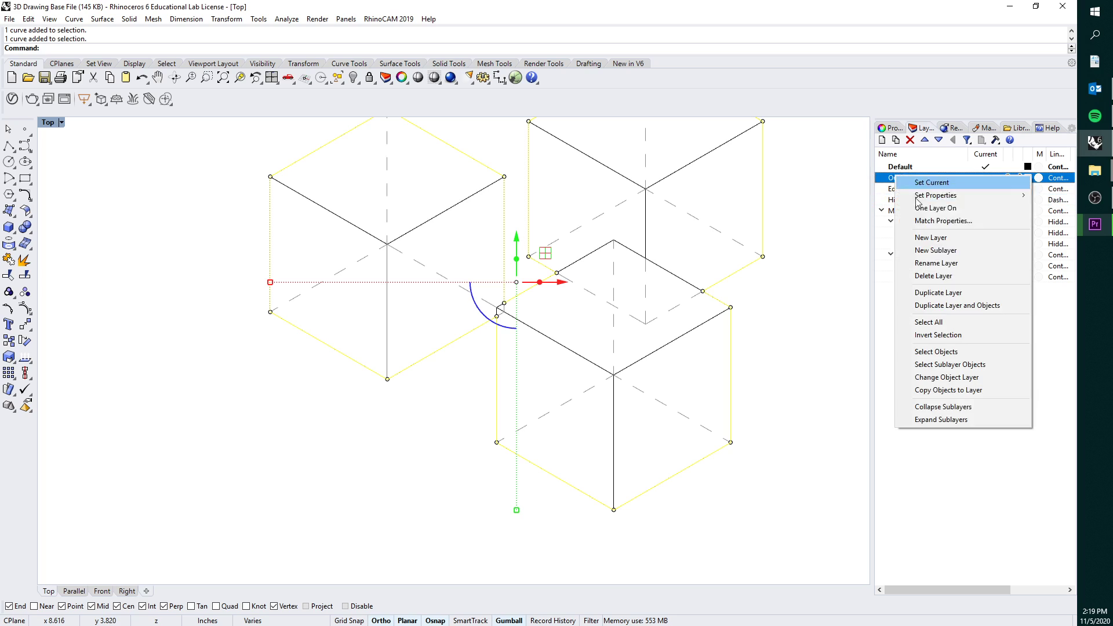
left_click(925, 371)
Select the left cube's visible inner edges, the front cube's top-face edge at its lower left, and the short vertical piece beside it
scroll(711, 278, "down", 4)
right_click_drag(711, 278, 623, 352)
scroll(527, 351, "up", 2)
scroll(456, 331, "up", 2)
left_click(423, 287, "shift")
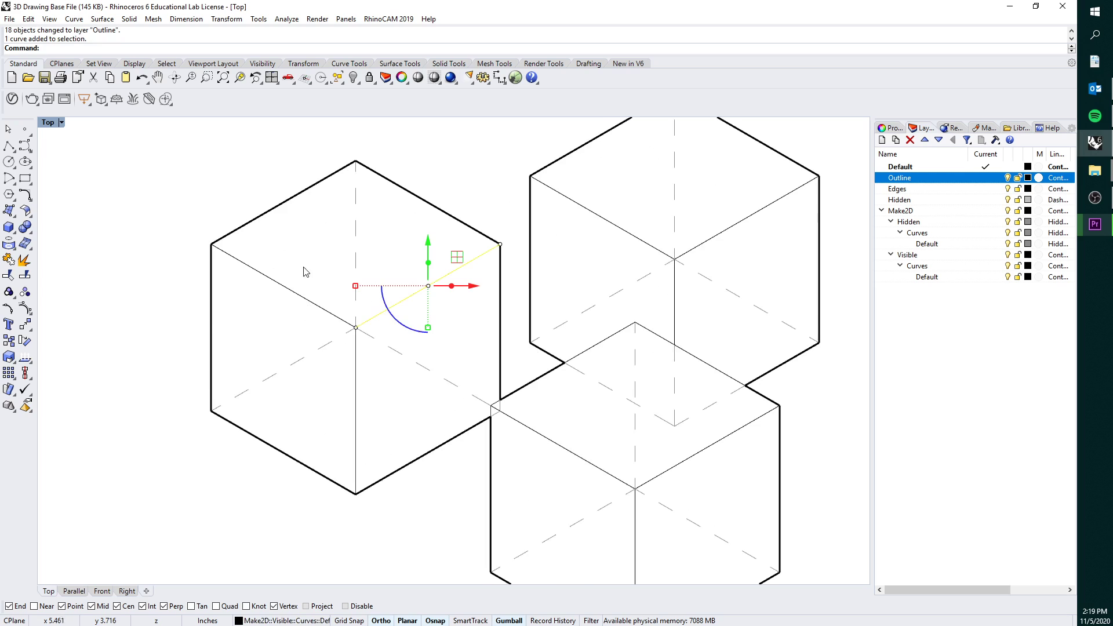
left_click(303, 294, "shift")
left_click(521, 424, "shift")
scroll(509, 407, "up", 3)
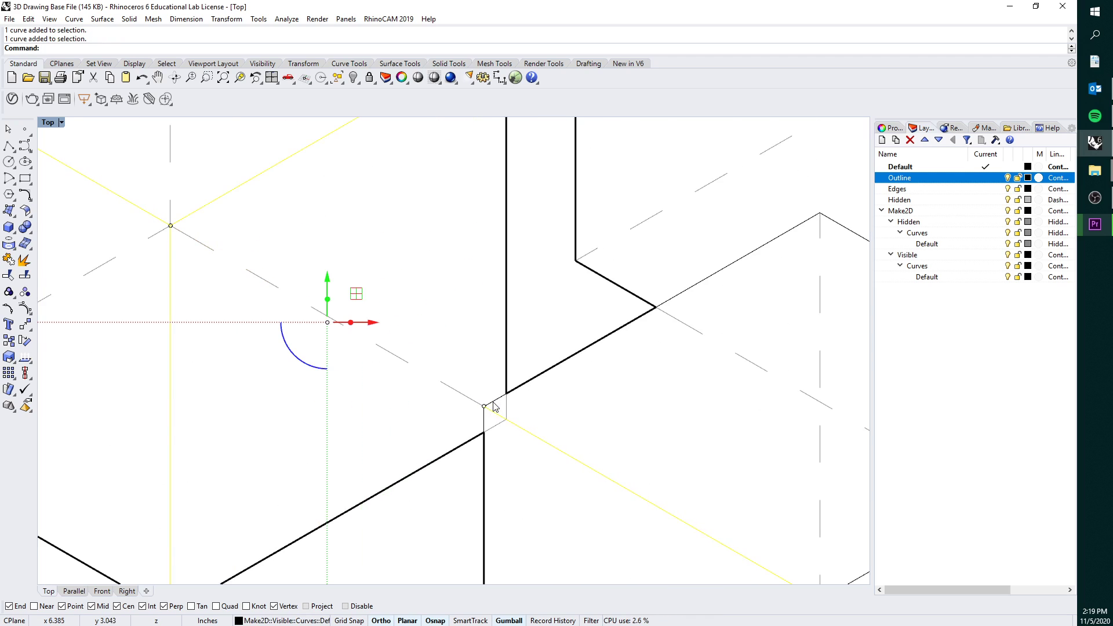
left_click(483, 420, "shift")
Add the front cube's top-face edge at its lower right and its central vertical edge to the selection
scroll(514, 416, "down", 8)
right_click_drag(700, 492, 590, 401)
left_click(580, 374, "shift")
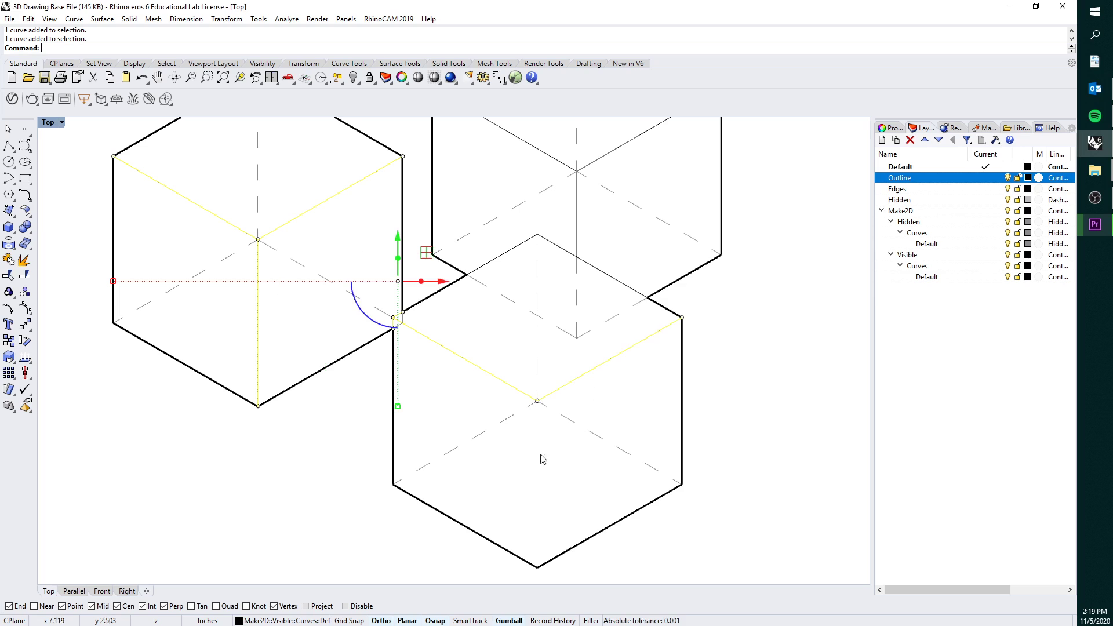
left_click(539, 479, "shift")
Add the back cube's visible inner edges and the front cube's rear top-face edges to the selection, and move everything selected to the Edges layer
right_click_drag(560, 191, 563, 328)
left_click(530, 280, "shift")
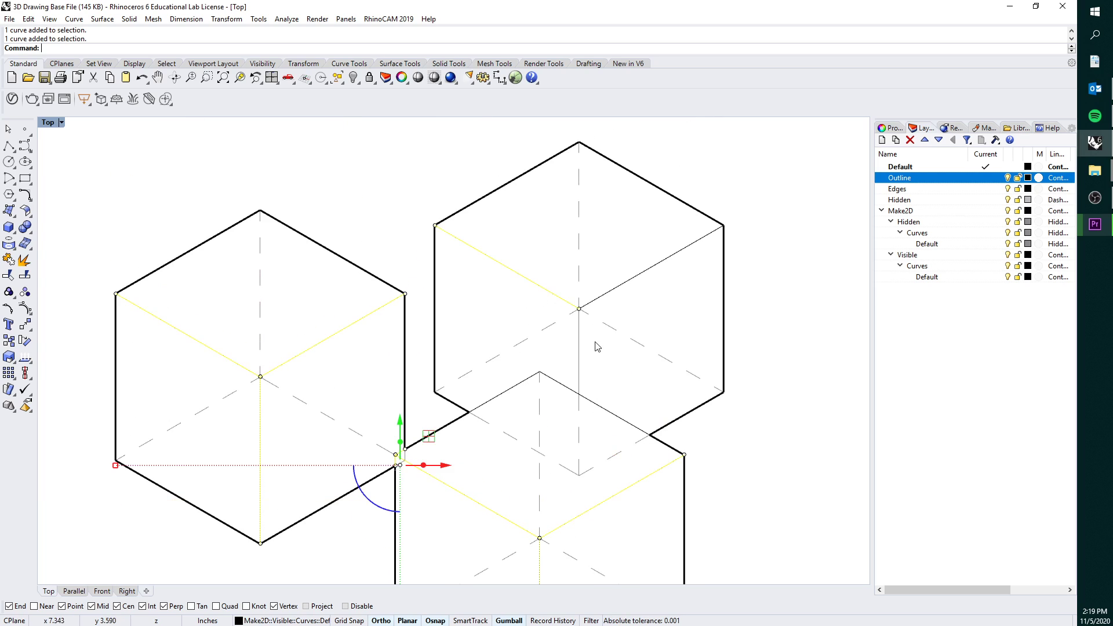
left_click(579, 336, "shift")
left_click(644, 278, "shift")
left_click(603, 408, "shift")
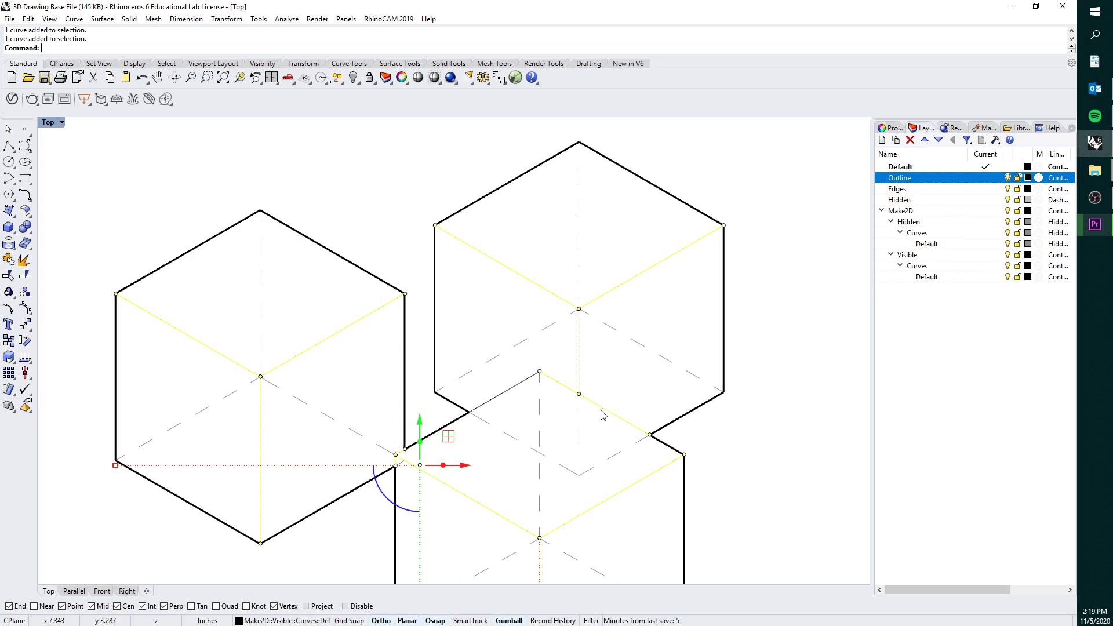
right_click(905, 189)
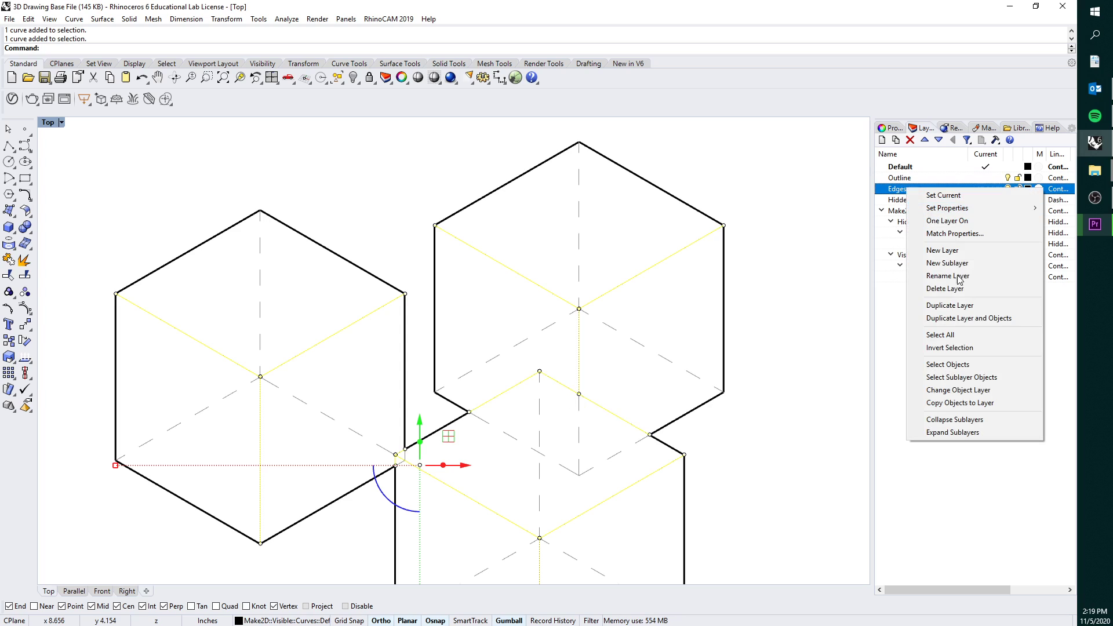
left_click(957, 390)
Select the objects on the Default sublayer under Make2D's Hidden curves and move them to the separate Hidden layer
scroll(734, 291, "down", 3)
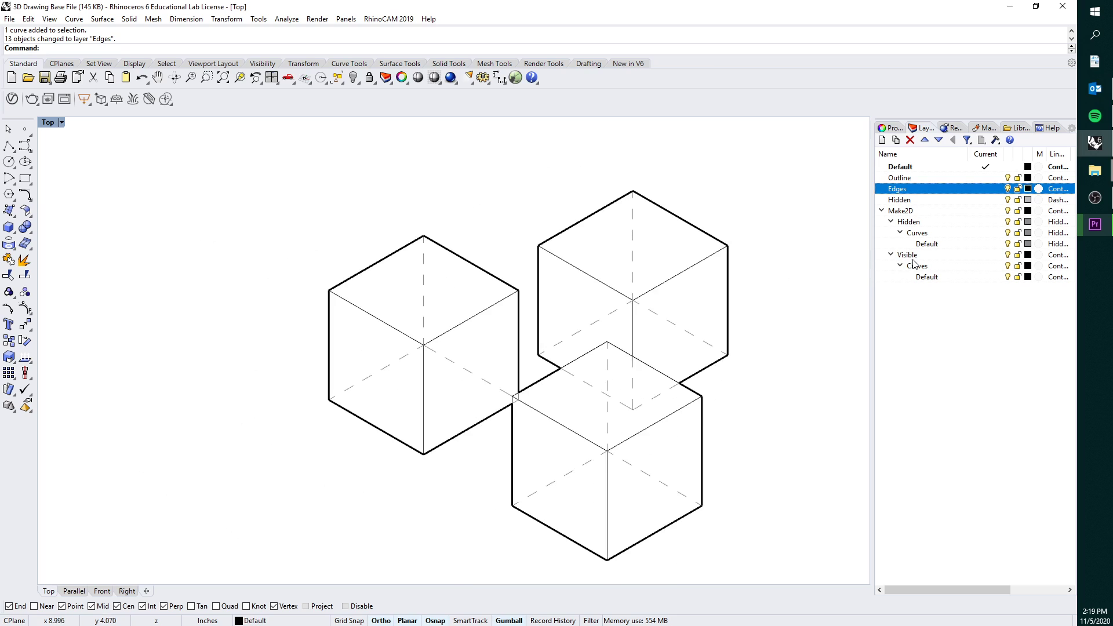
right_click(919, 220)
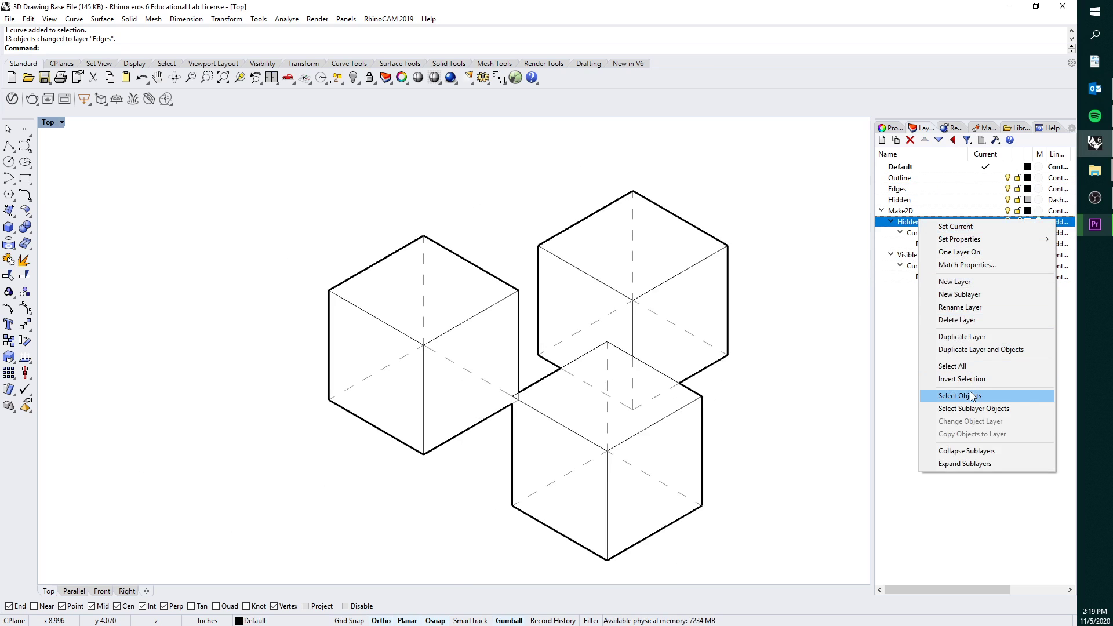
left_click(969, 396)
scroll(646, 308, "down", 4)
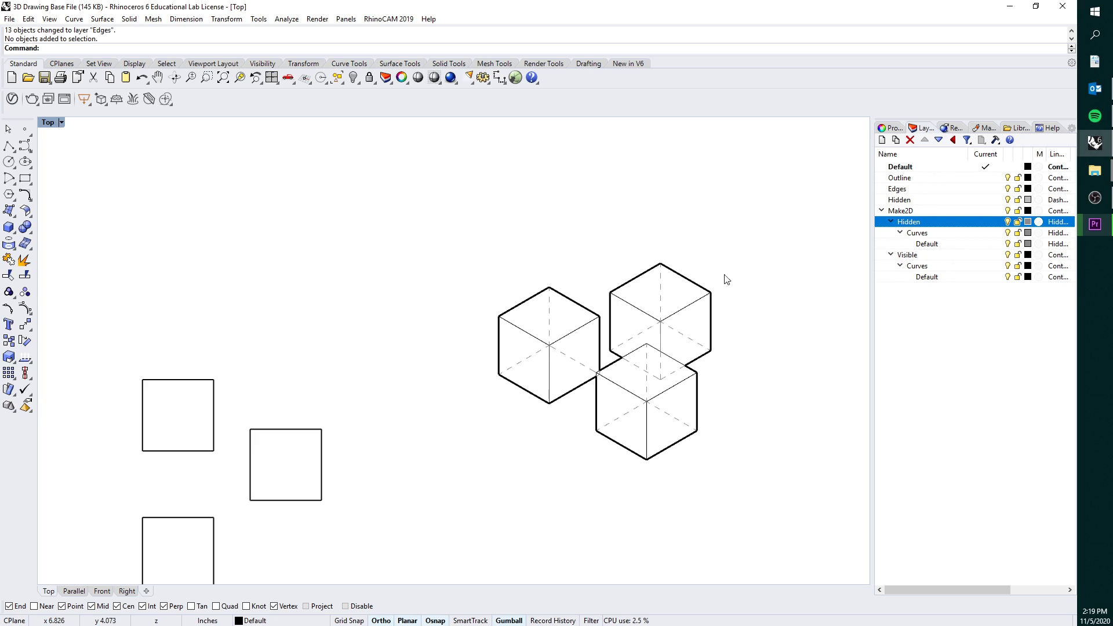
left_click(949, 246)
right_click(944, 248)
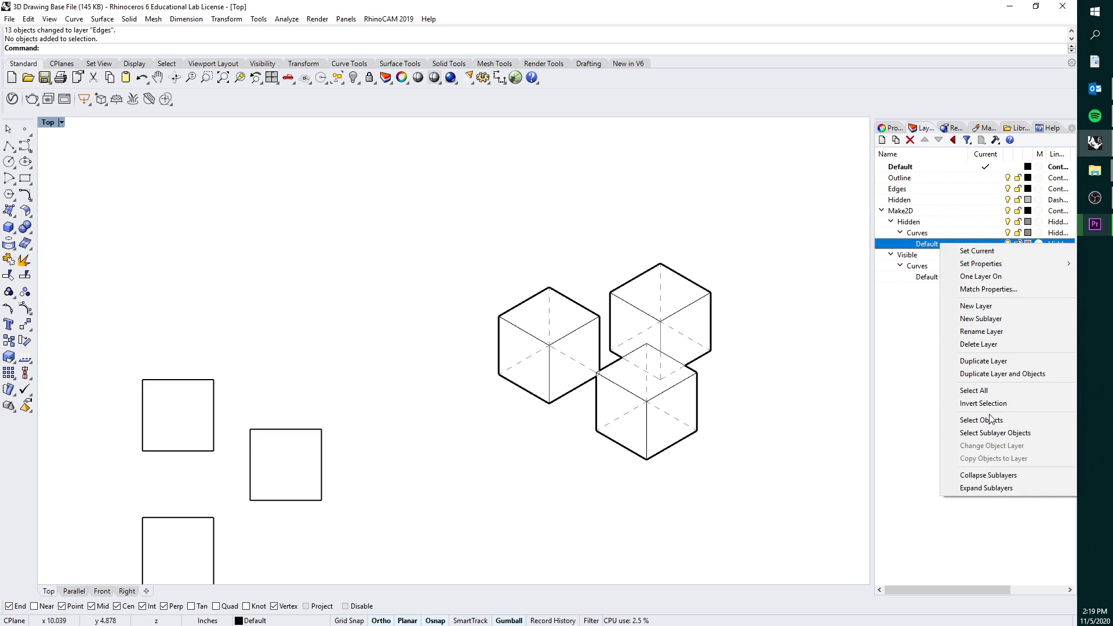
left_click(968, 422)
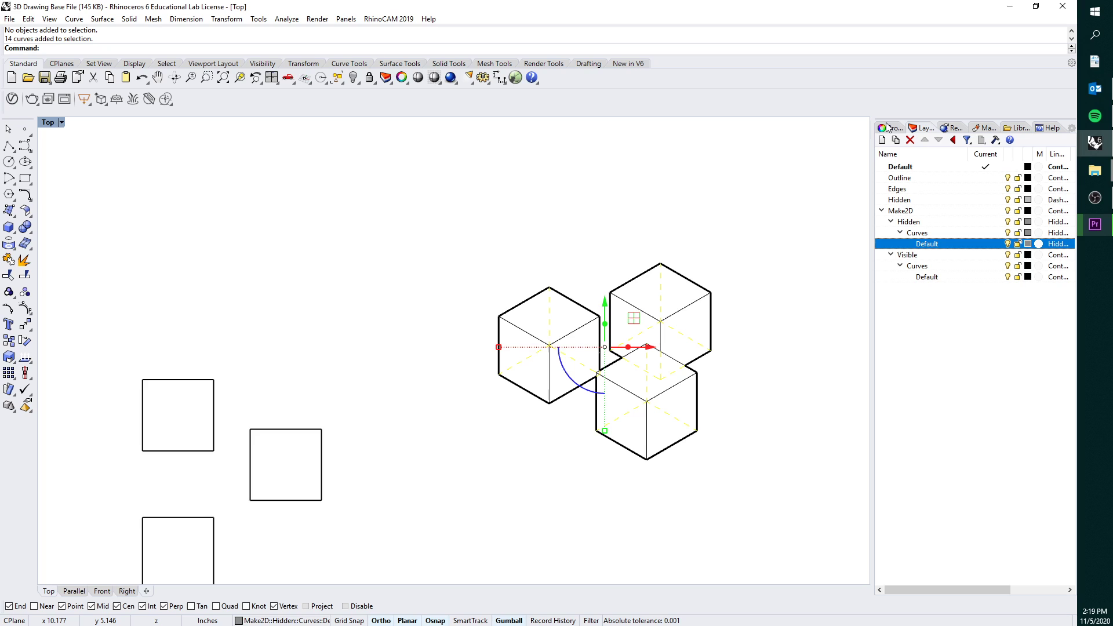
right_click(902, 197)
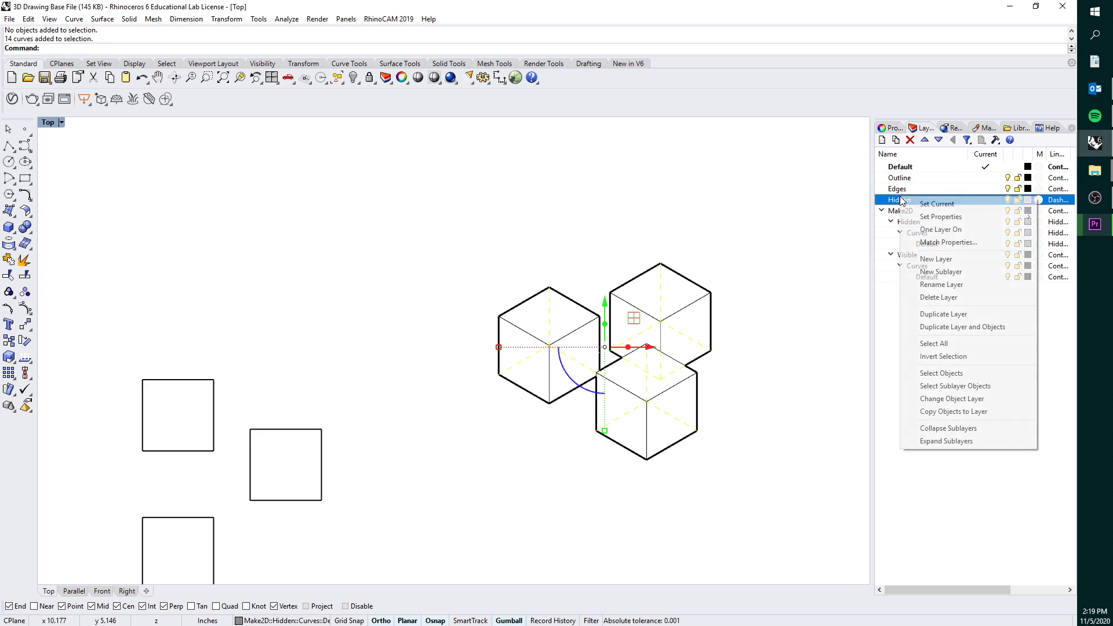
left_click(938, 398)
Delete all curves of the three-cube isometric drawing in the Top viewport
scroll(661, 348, "up", 8)
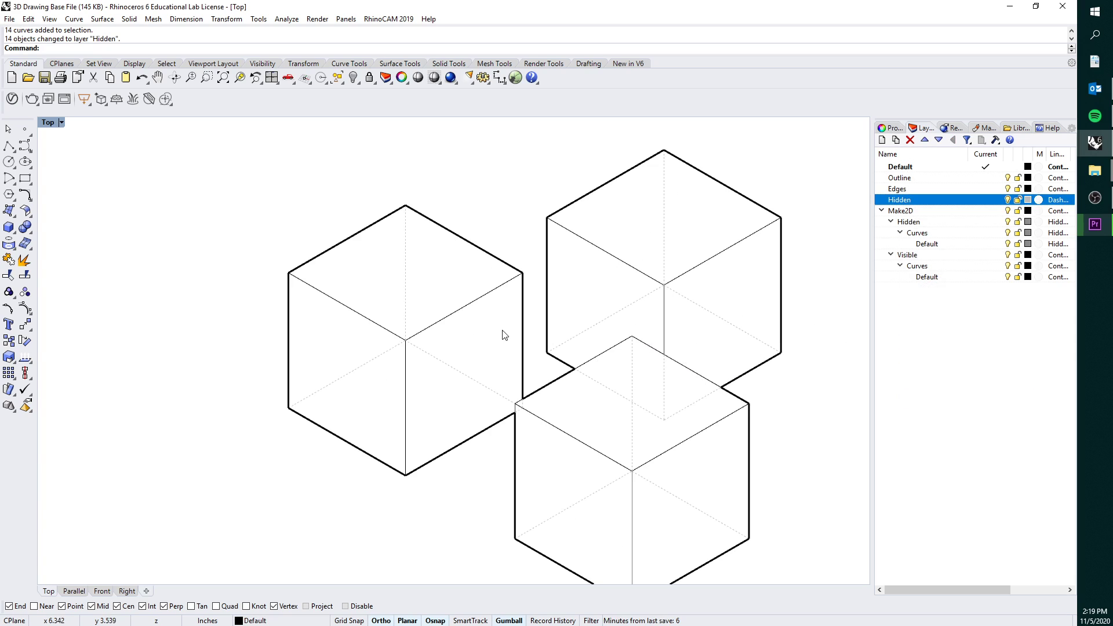
scroll(504, 335, "down", 8)
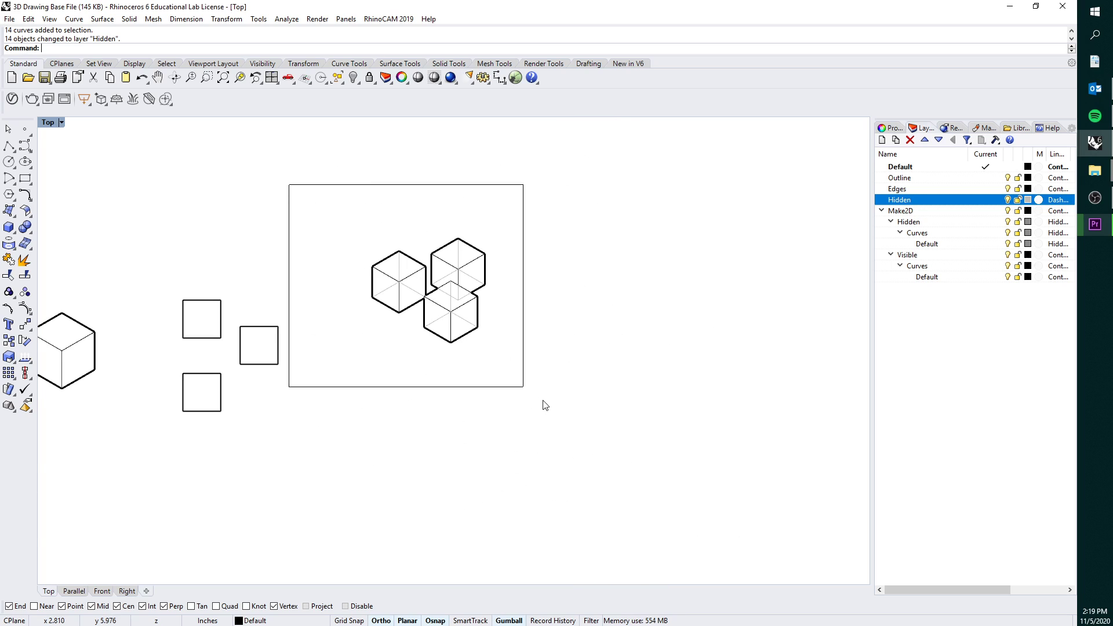
left_click_drag(543, 400, 544, 402)
scroll(469, 302, "up", 4)
key("Delete")
Restore the maximized Top viewport to the four-viewport layout
right_click_drag(460, 325, 551, 337)
right_click_drag(311, 369, 534, 317)
right_click_drag(298, 342, 412, 346)
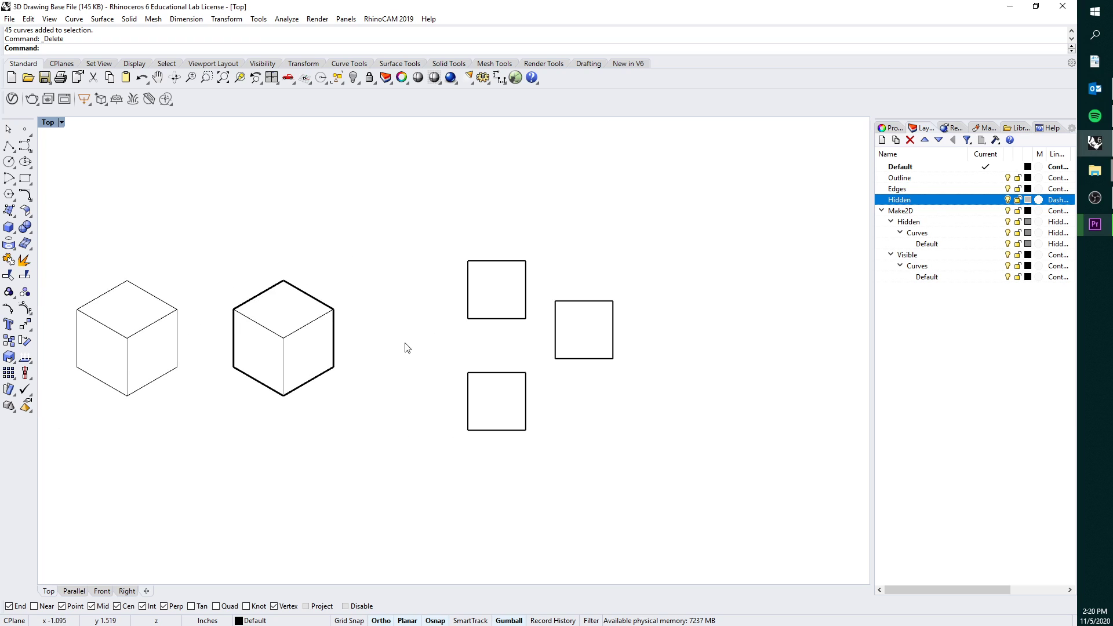
scroll(316, 316, "up", 4)
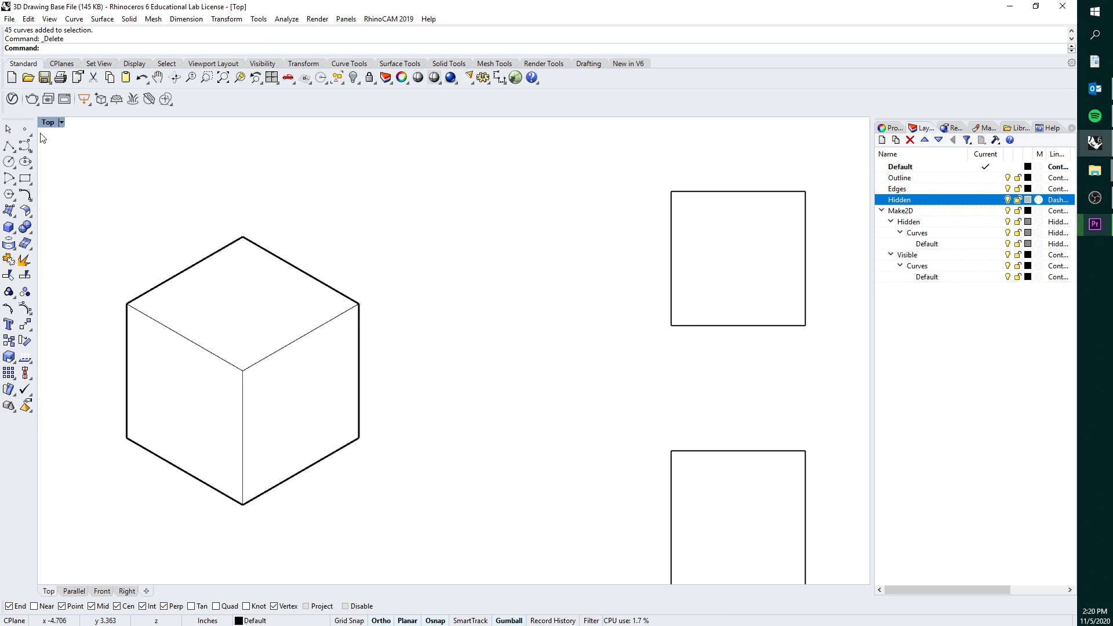
left_click(61, 122)
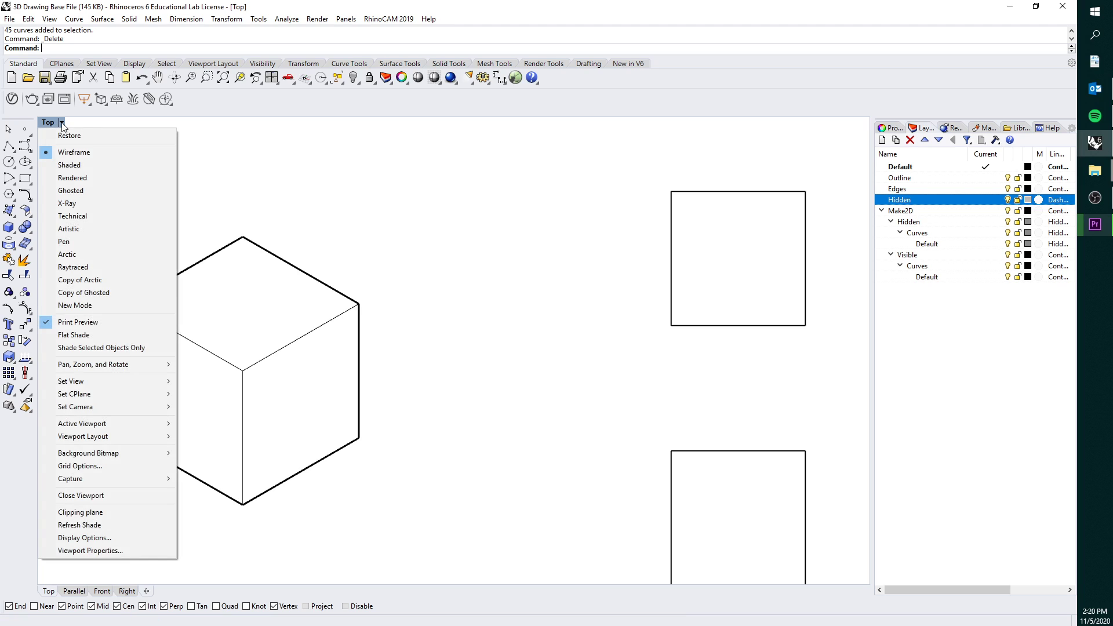
left_click(68, 132)
Examine the isometric view directions available for the Parallel viewport and the remaining drawings in the Top viewport
left_click(491, 122)
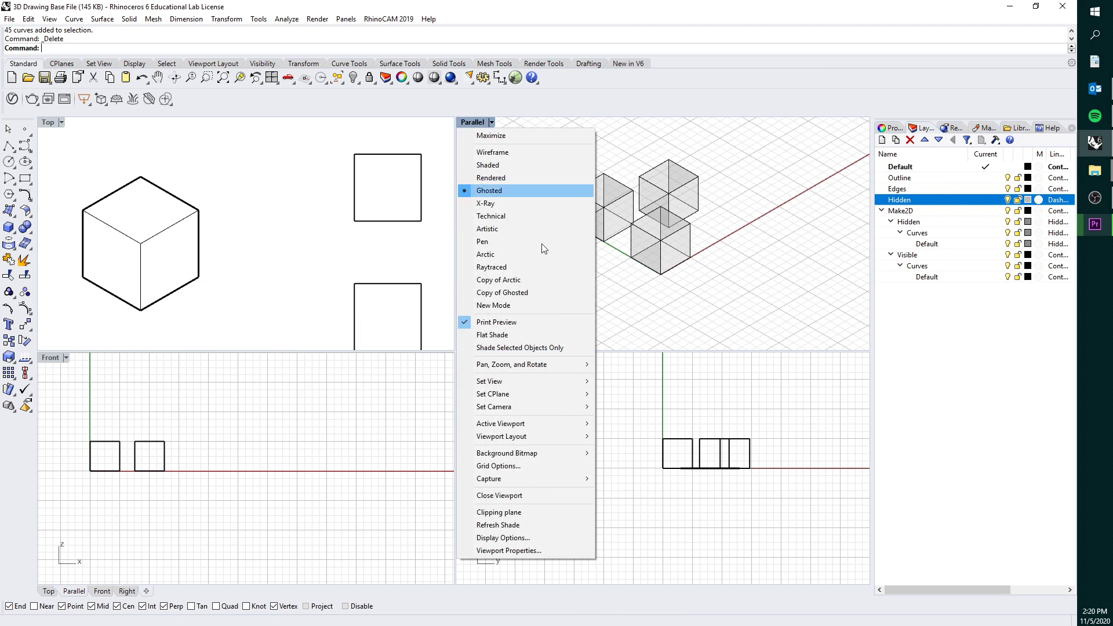
mouse_move(571, 385)
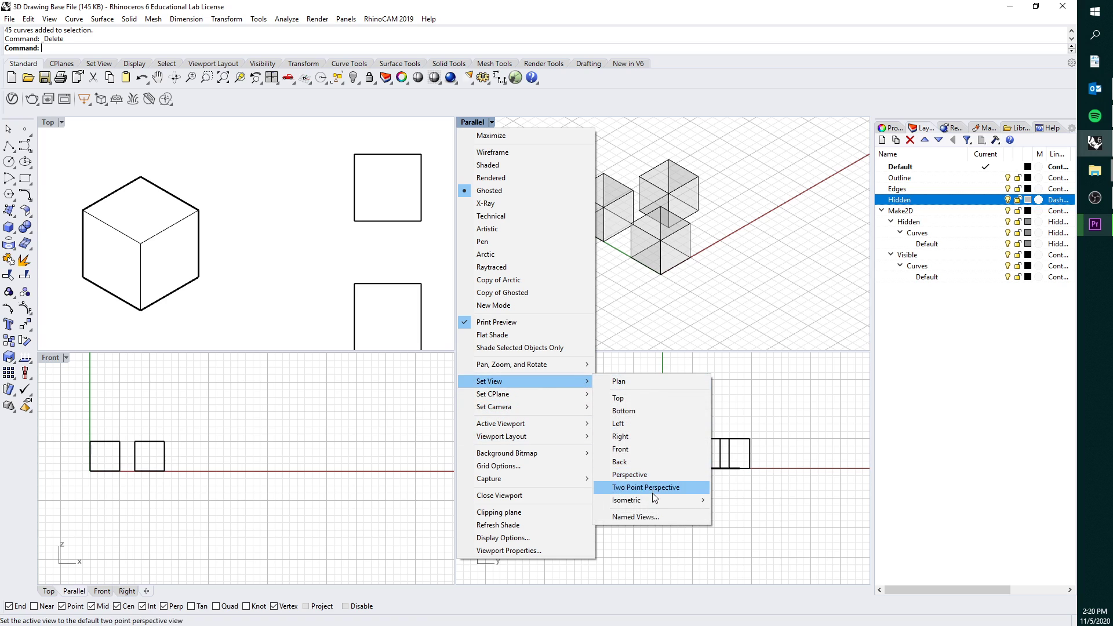
mouse_move(656, 499)
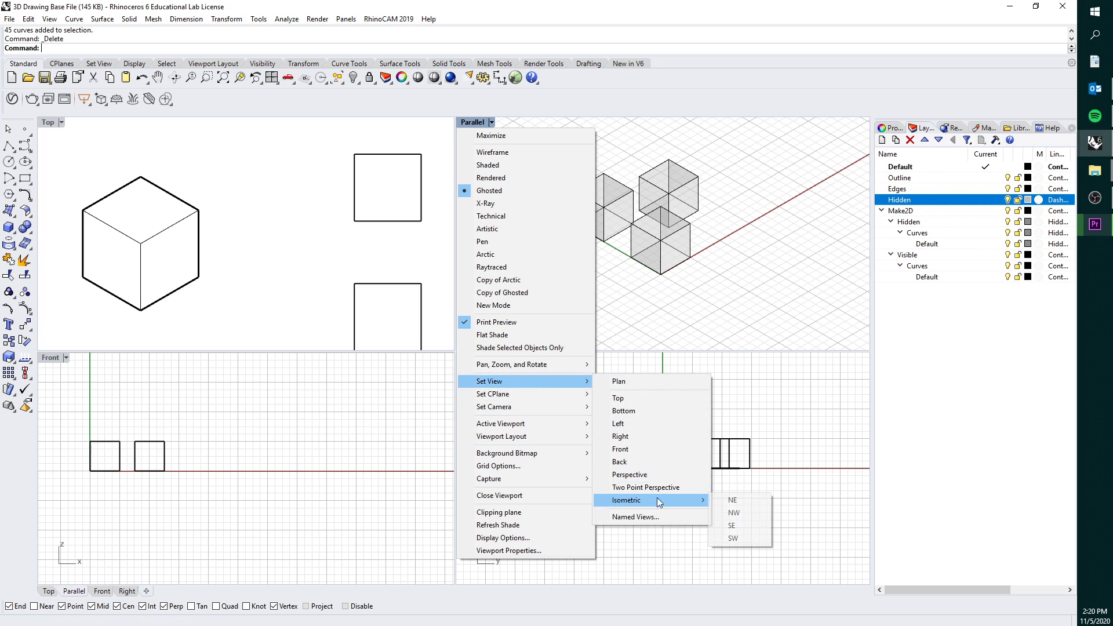
left_click(735, 500)
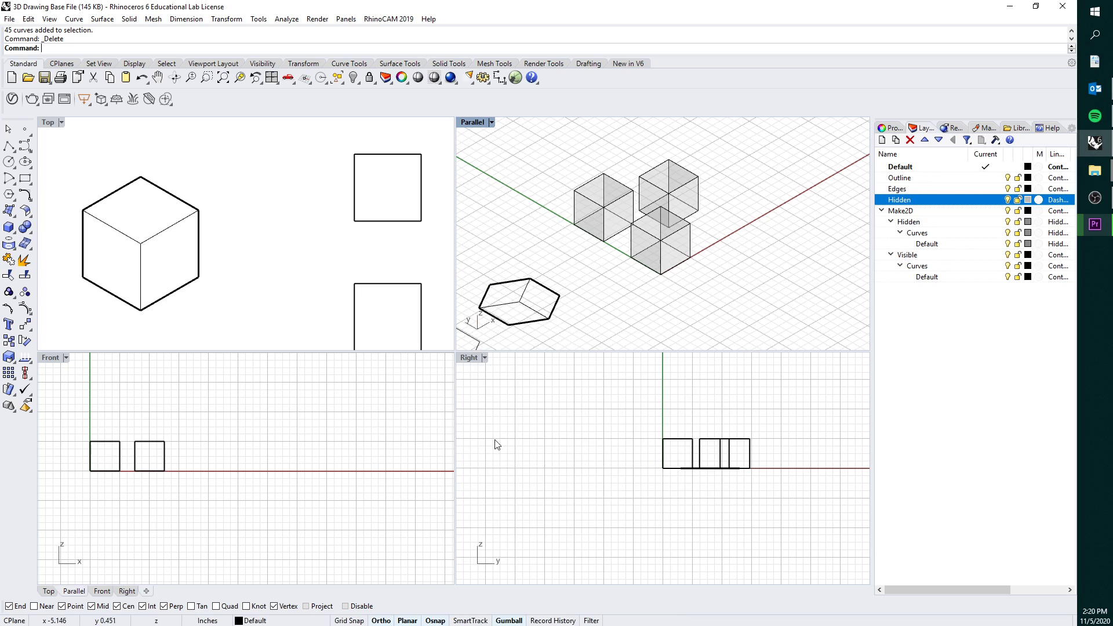
scroll(200, 234, "down", 3)
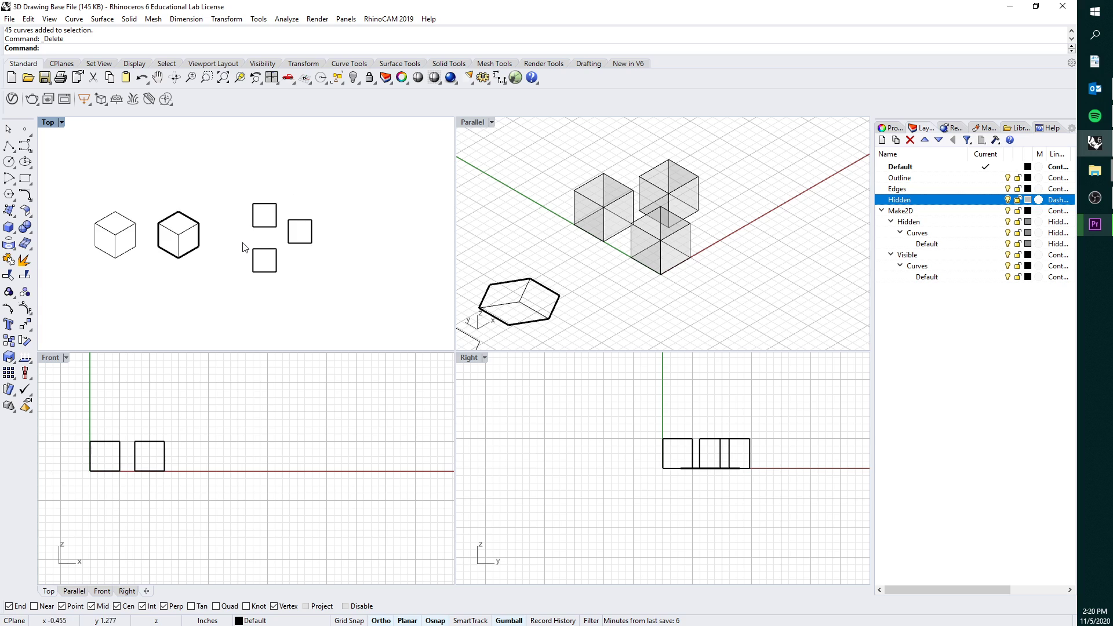